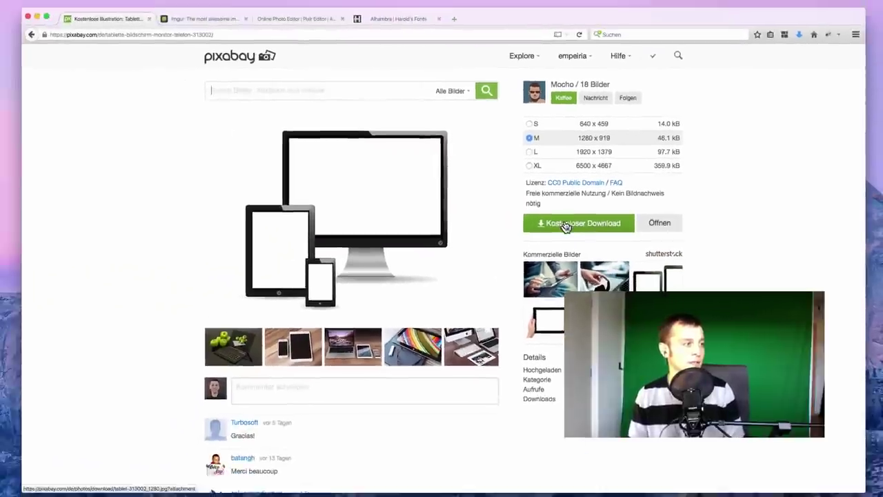
- Download the 1280 x 919 monitor, tablet and phone illustration, open it in Preview and copy the whole image
{"action": "left_click", "coordinate": [564, 226]}
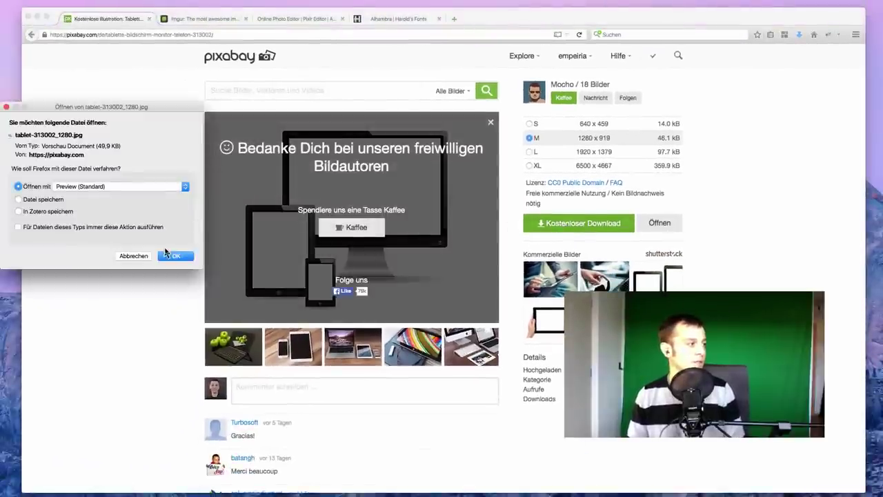
{"action": "left_click", "coordinate": [166, 254]}
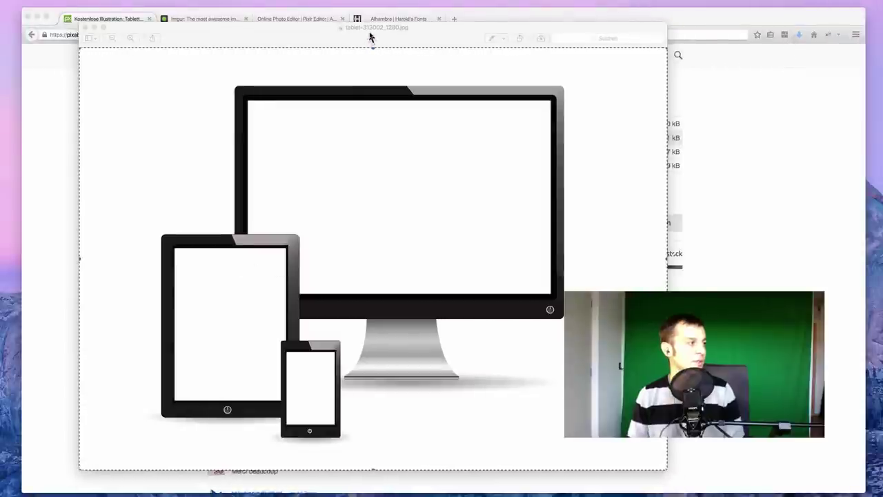
{"action": "left_click_drag", "start_coordinate": [370, 36], "coordinate": [435, 46]}
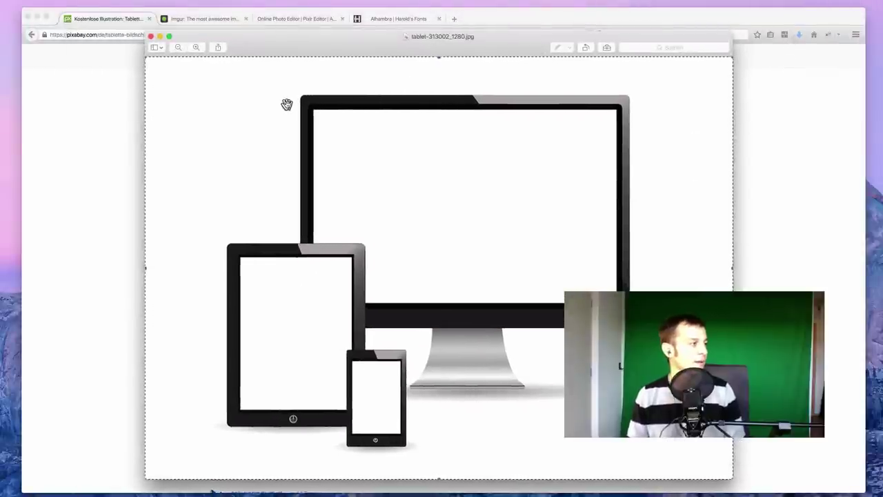
{"action": "key", "text": "super+a"}
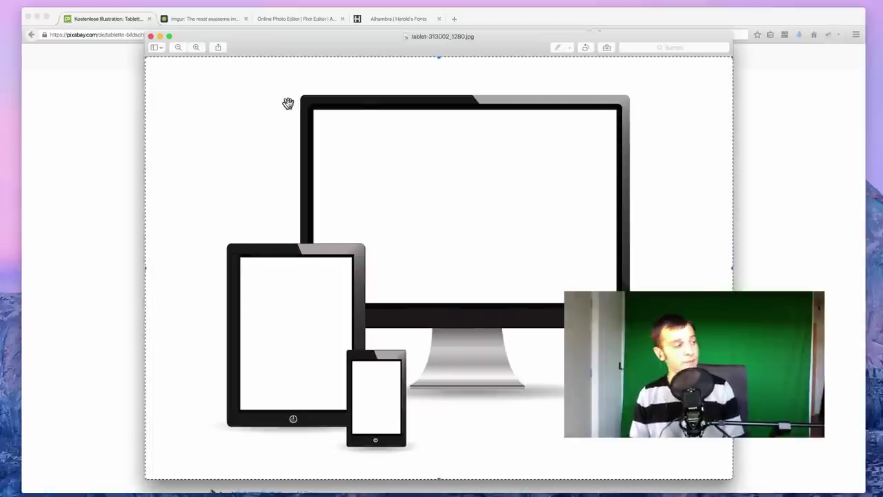
{"action": "key", "text": "super+c"}
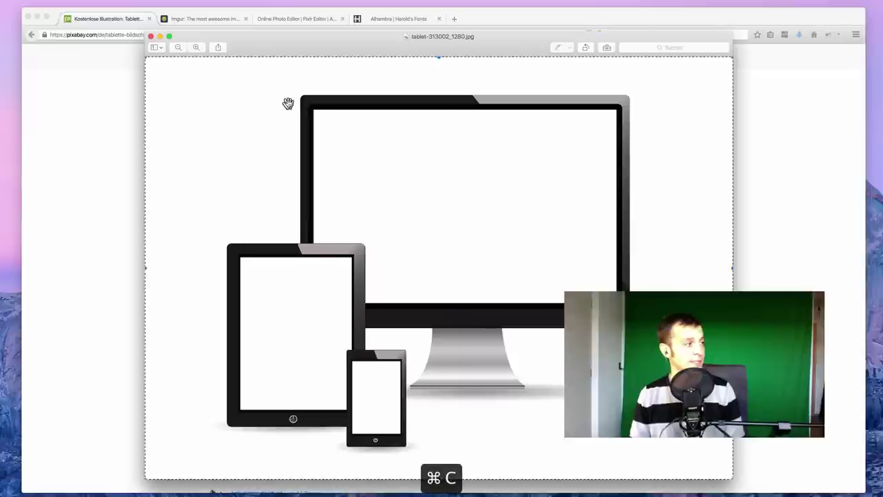
- Switch to Imgur and upload the copied device illustration from the clipboard
{"action": "left_click", "coordinate": [111, 136]}
{"action": "left_click", "coordinate": [205, 22]}
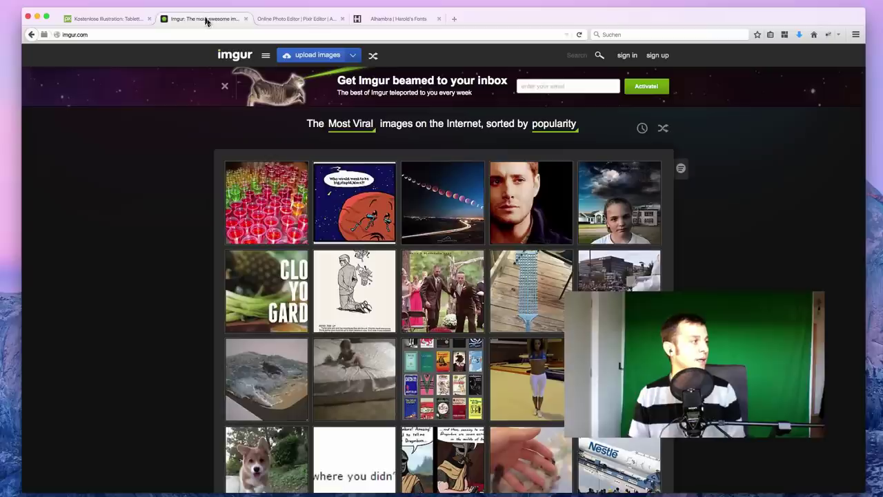
{"action": "left_click", "coordinate": [302, 63]}
{"action": "key", "text": "super+v"}
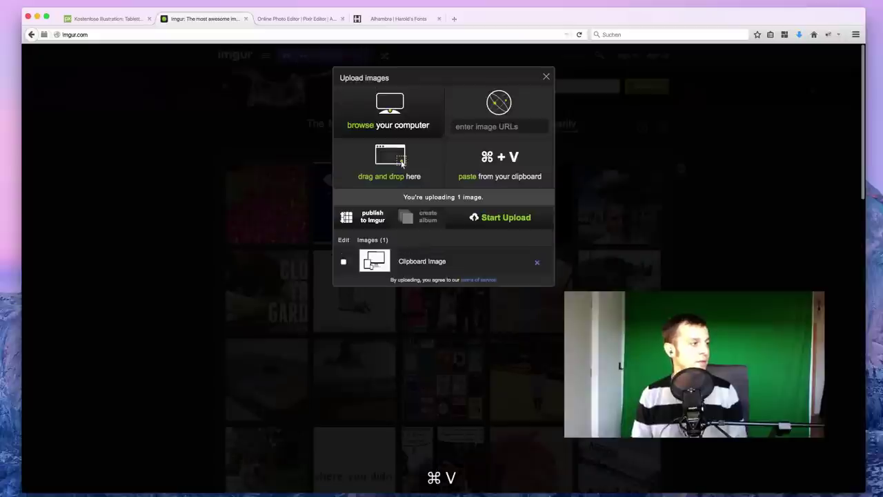
{"action": "left_click", "coordinate": [504, 222]}
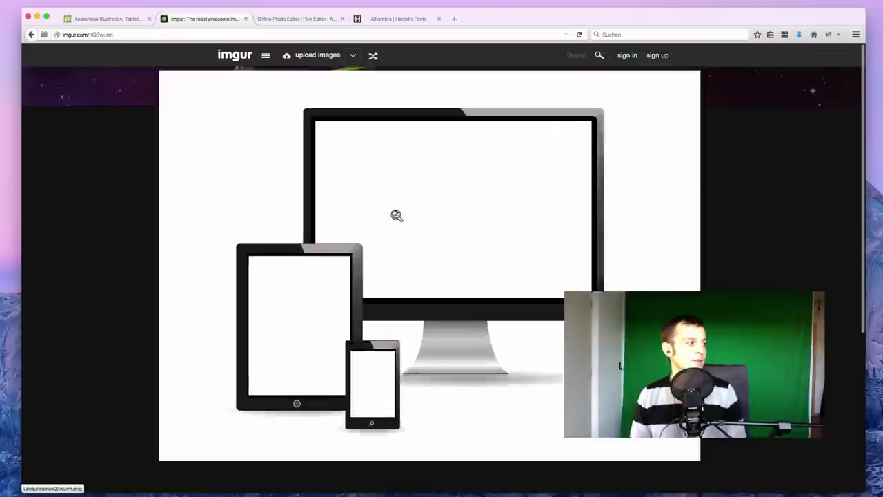
- Copy the uploaded device illustration's image address and open that address directly
{"action": "left_click", "coordinate": [397, 215]}
{"action": "right_click", "coordinate": [395, 211]}
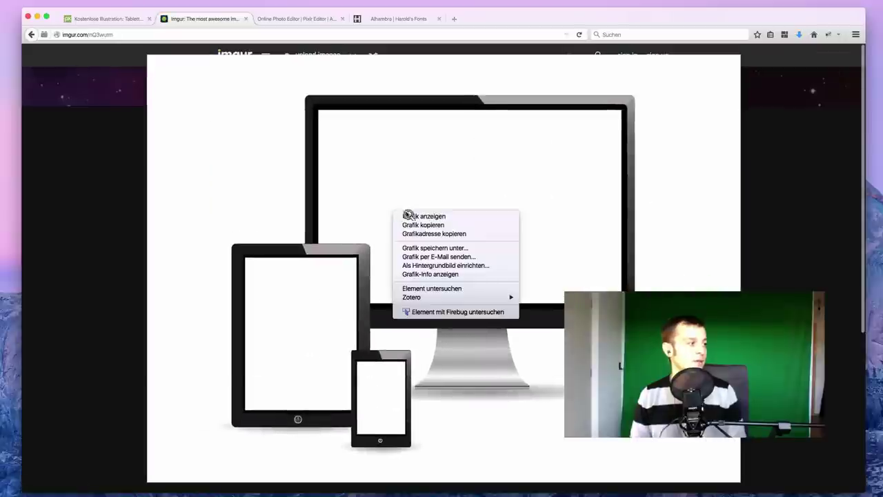
{"action": "left_click", "coordinate": [422, 234]}
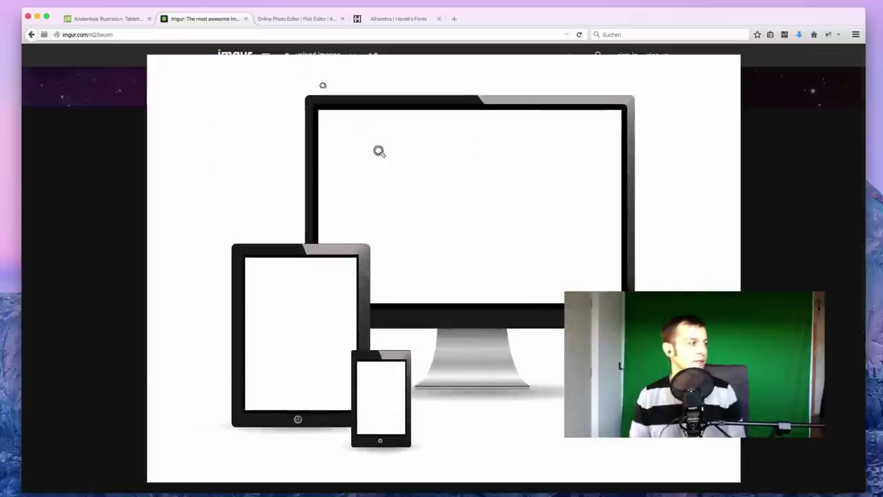
{"action": "left_click", "coordinate": [242, 34]}
{"action": "key", "text": "super+v"}
{"action": "key", "text": "Return"}
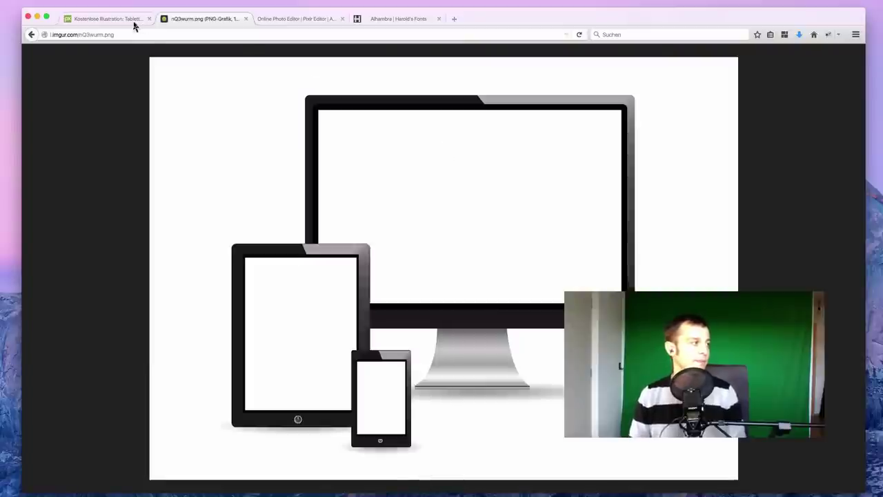
{"action": "left_click", "coordinate": [252, 21]}
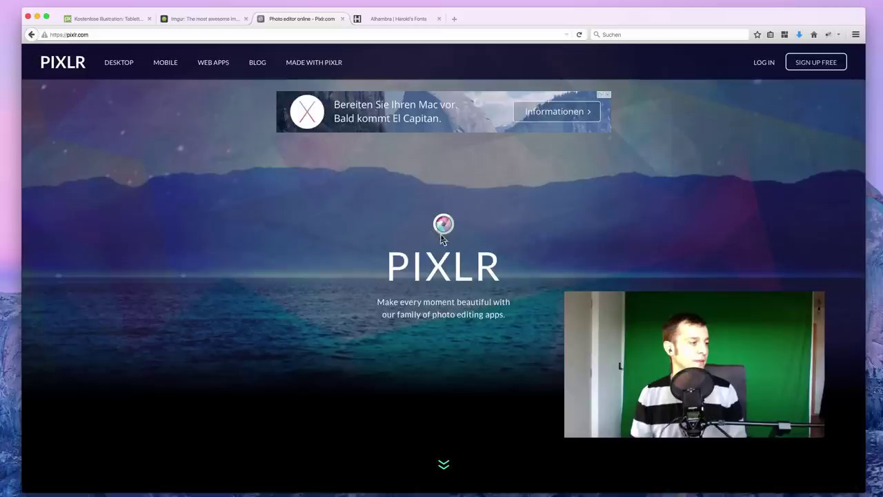
{"action": "scroll", "coordinate": [442, 238], "scroll_direction": "down", "scroll_amount": 5}
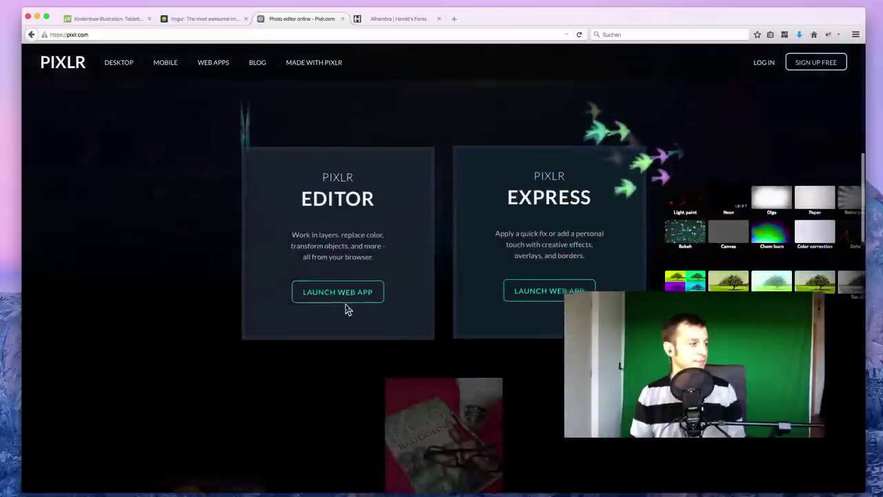
{"action": "left_click", "coordinate": [322, 295]}
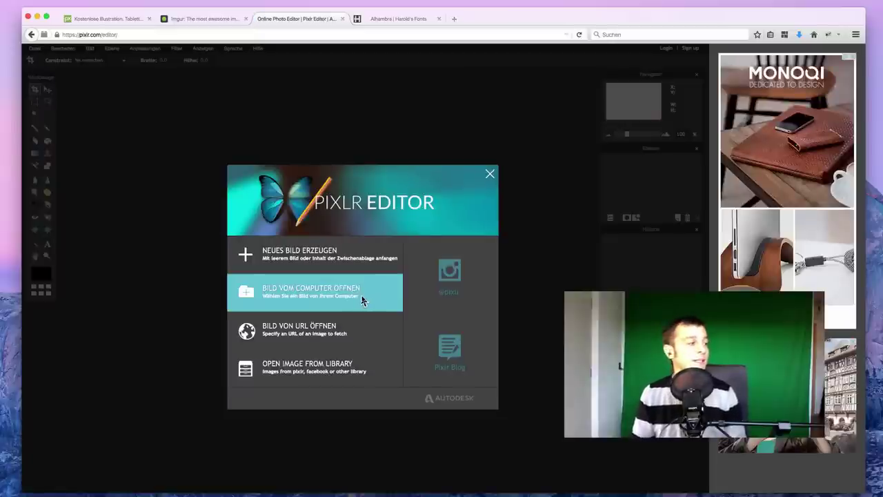
{"action": "left_click", "coordinate": [324, 337]}
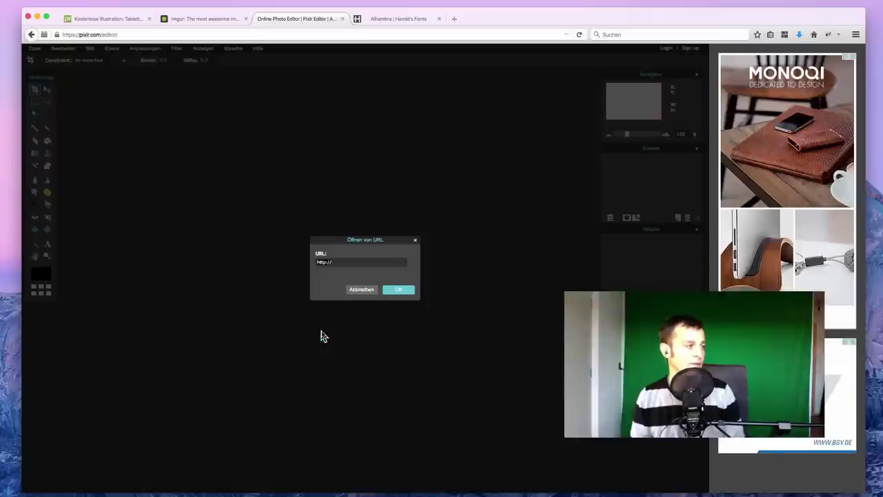
{"action": "key", "text": "super+v"}
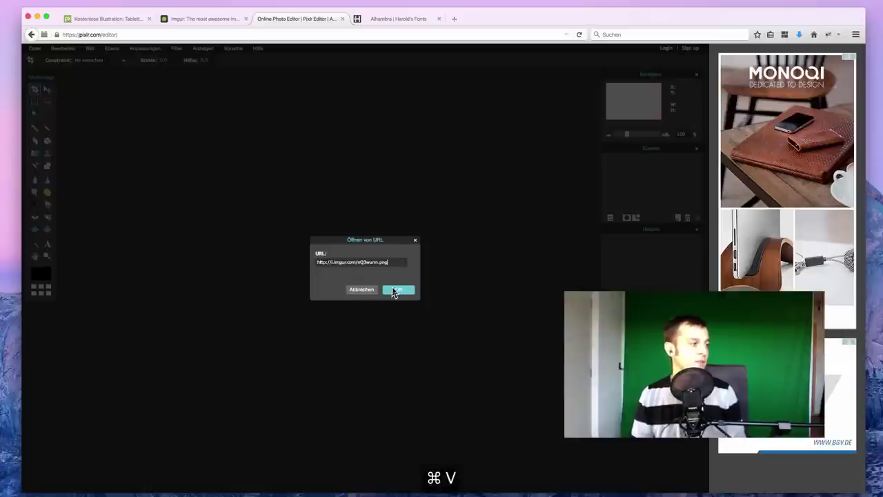
{"action": "left_click", "coordinate": [398, 289]}
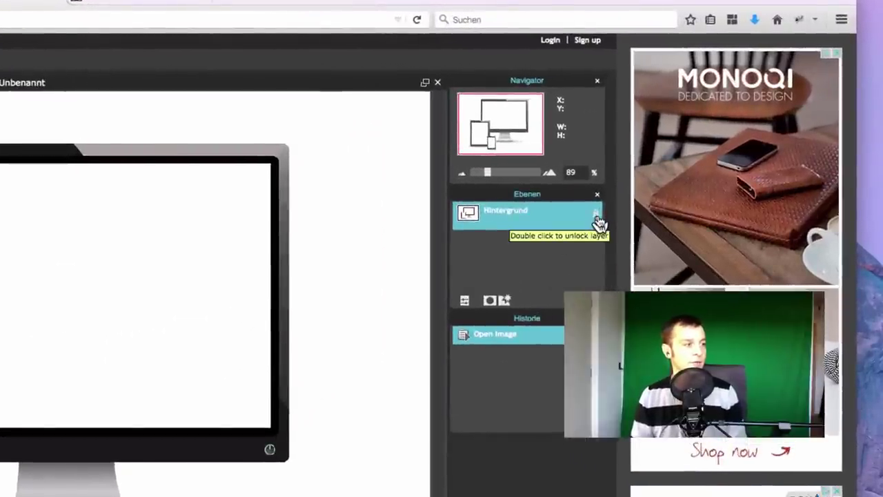
- Unlock the background layer and delete the white screen areas of the monitor, tablet and phone using the magic wand
{"action": "double_click", "coordinate": [597, 214]}
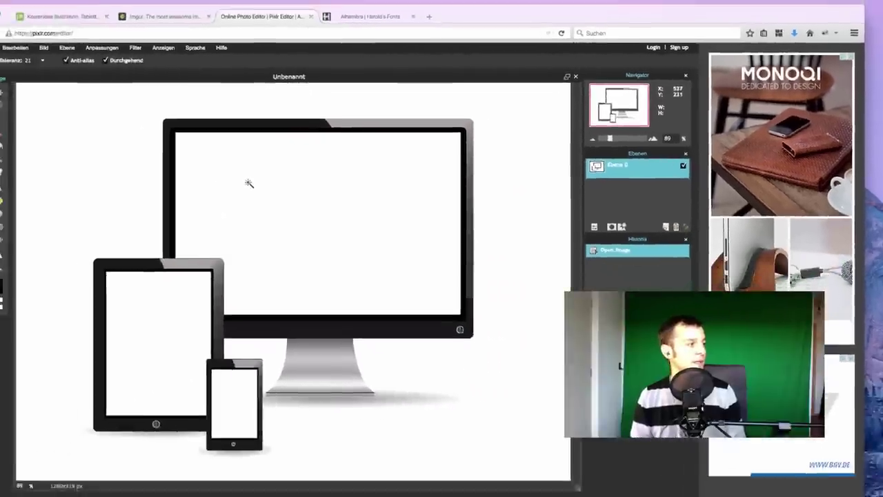
{"action": "left_click", "coordinate": [284, 176]}
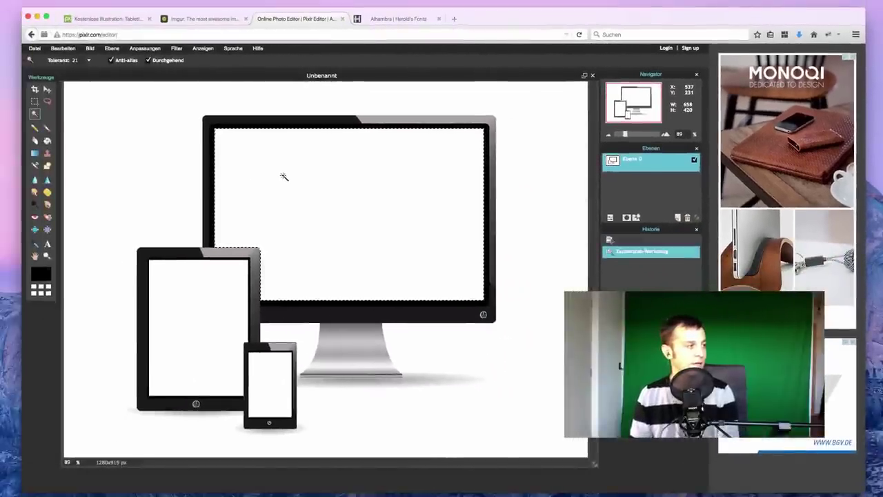
{"action": "key", "text": "Delete"}
{"action": "left_click", "coordinate": [191, 311]}
{"action": "key", "text": "Delete"}
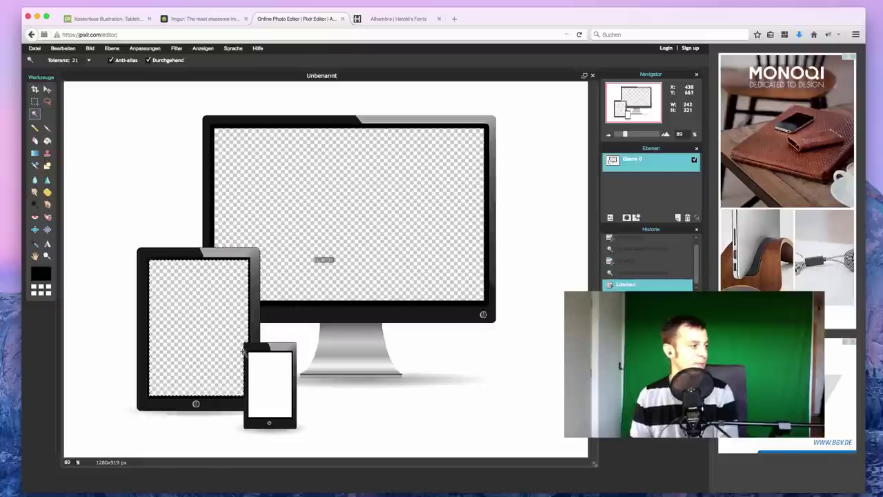
{"action": "left_click", "coordinate": [283, 362]}
{"action": "key", "text": "Delete"}
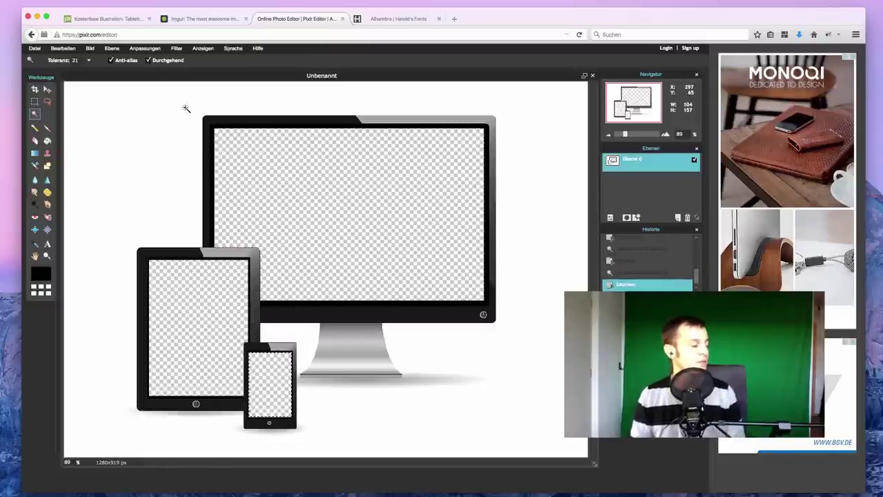
- Return to Pixabay and search the images for "felsen textur"
{"action": "left_click", "coordinate": [110, 19]}
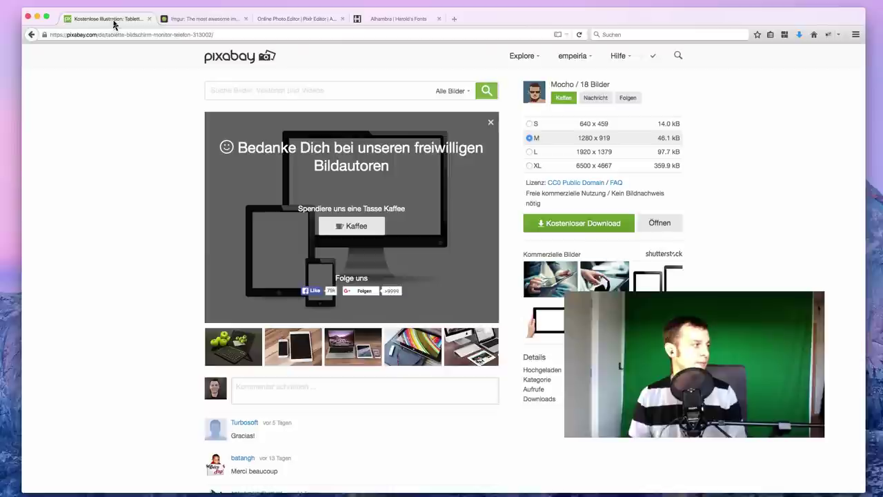
{"action": "left_click", "coordinate": [228, 90]}
{"action": "type", "text": "fels"}
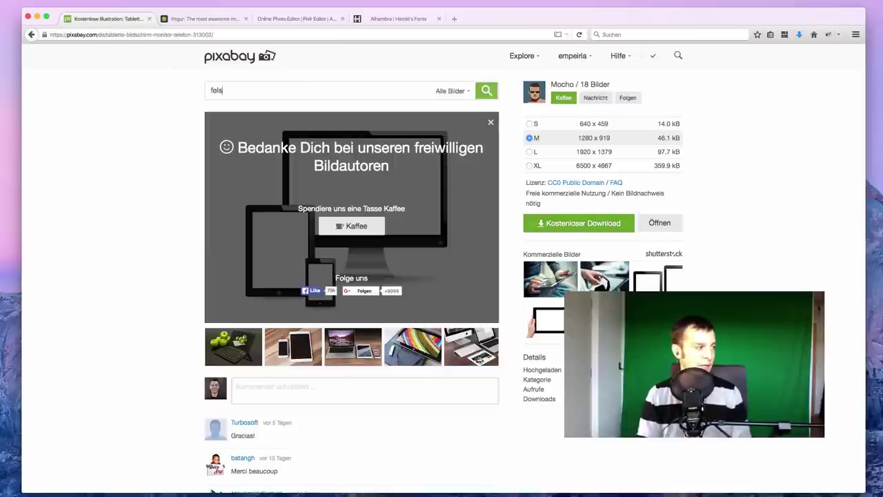
{"action": "type", "text": " textur"}
{"action": "key", "text": "Return"}
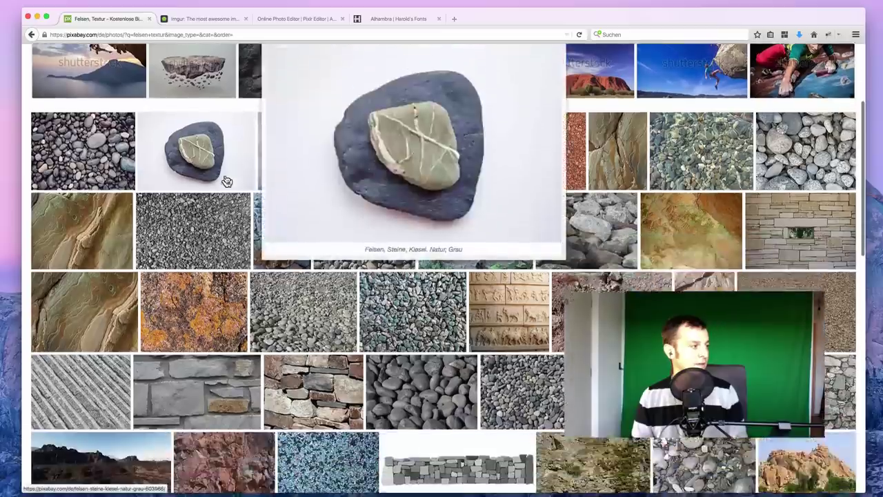
- Open the green and brown rock texture photo and download its L size (1920 x 1440) for viewing in Preview
{"action": "scroll", "coordinate": [117, 195], "scroll_direction": "down", "scroll_amount": 2}
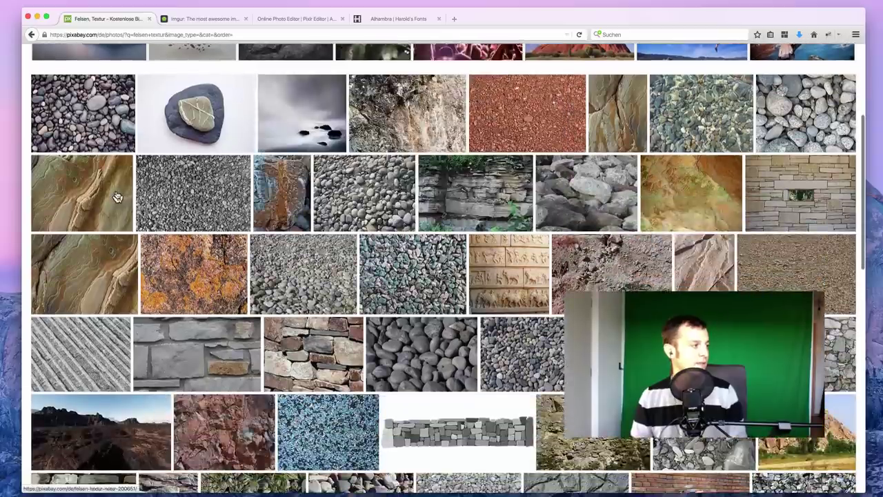
{"action": "left_click", "coordinate": [117, 197]}
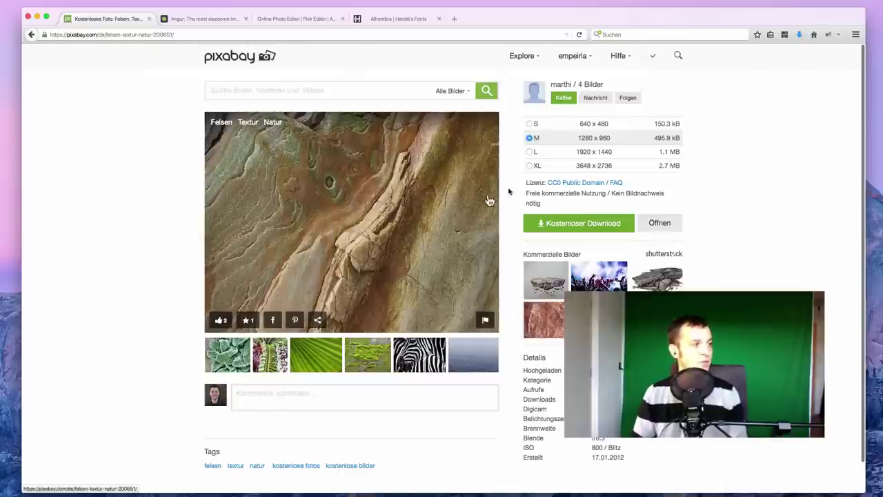
{"action": "left_click", "coordinate": [545, 154]}
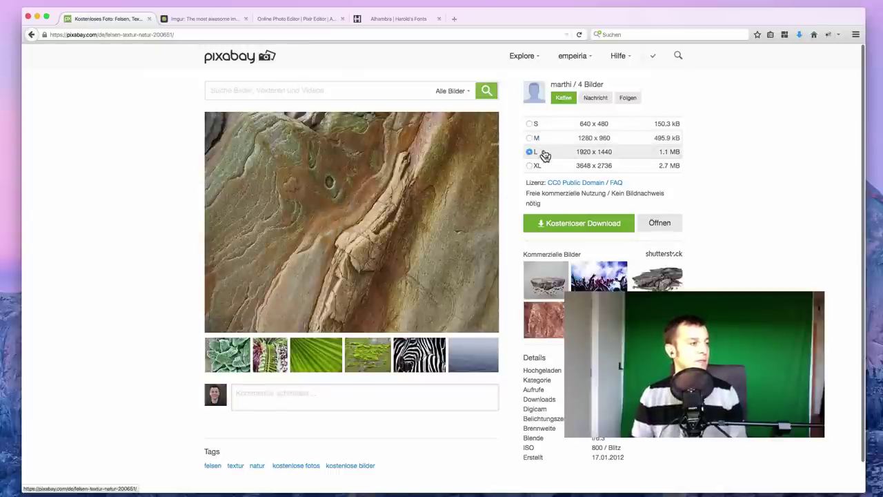
{"action": "left_click", "coordinate": [618, 217]}
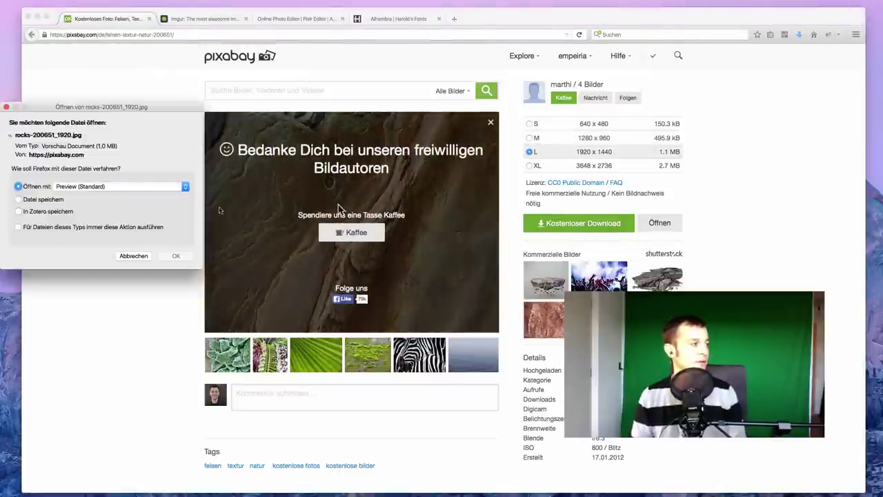
{"action": "left_click", "coordinate": [175, 256]}
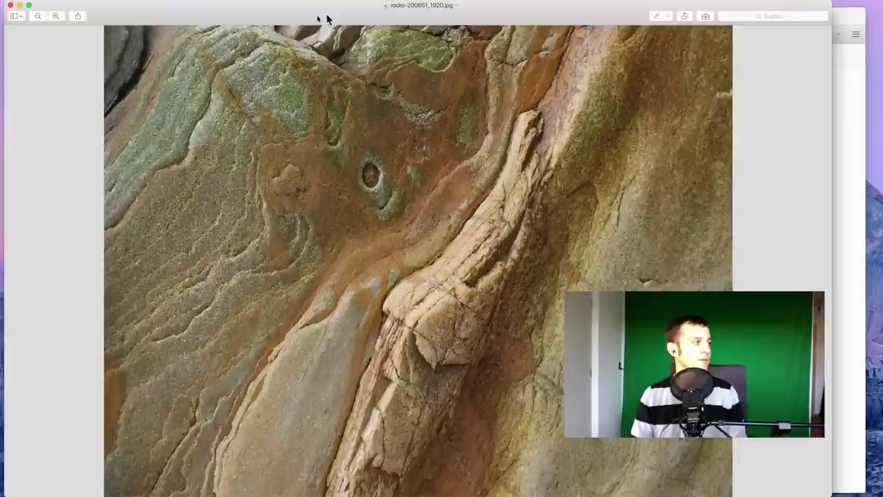
- Select the entire rock texture photo in Preview and copy it to the clipboard
{"action": "left_click", "coordinate": [38, 15]}
{"action": "left_click", "coordinate": [38, 15]}
{"action": "key", "text": "super+a"}
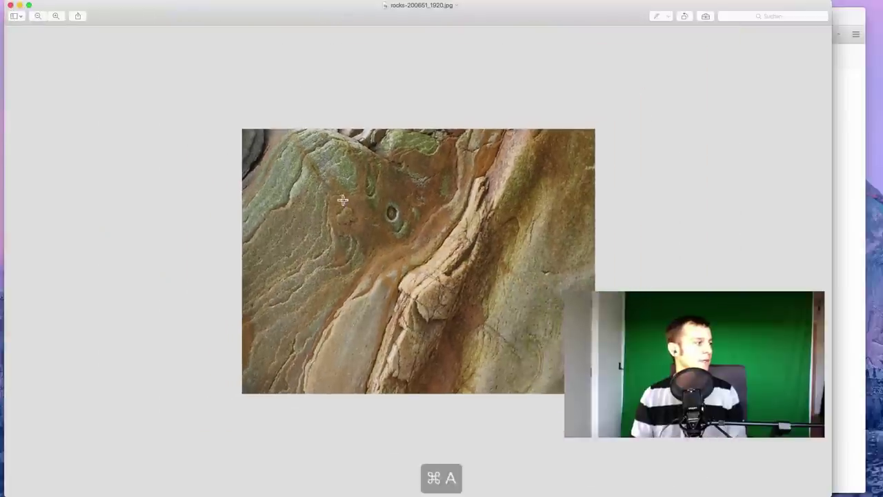
{"action": "key", "text": "super+c"}
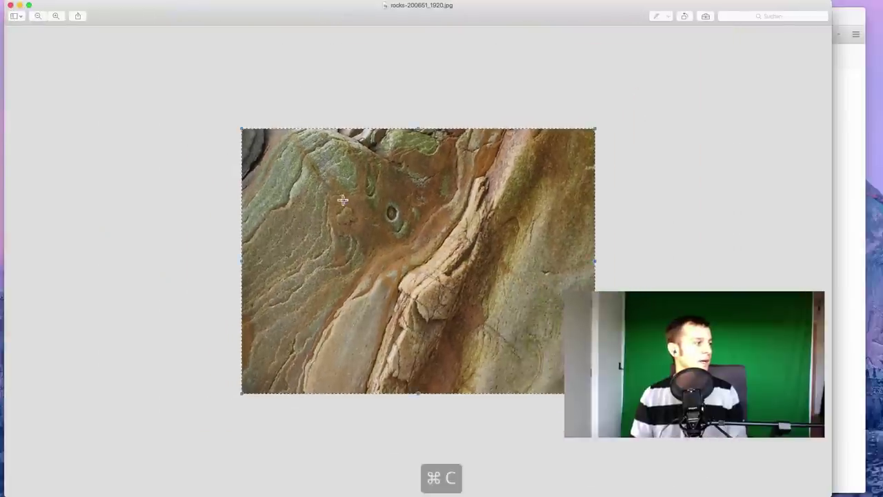
- Upload the copied rock texture photo from the clipboard to Imgur
{"action": "left_click", "coordinate": [848, 148]}
{"action": "left_click", "coordinate": [207, 20]}
{"action": "left_click", "coordinate": [324, 58]}
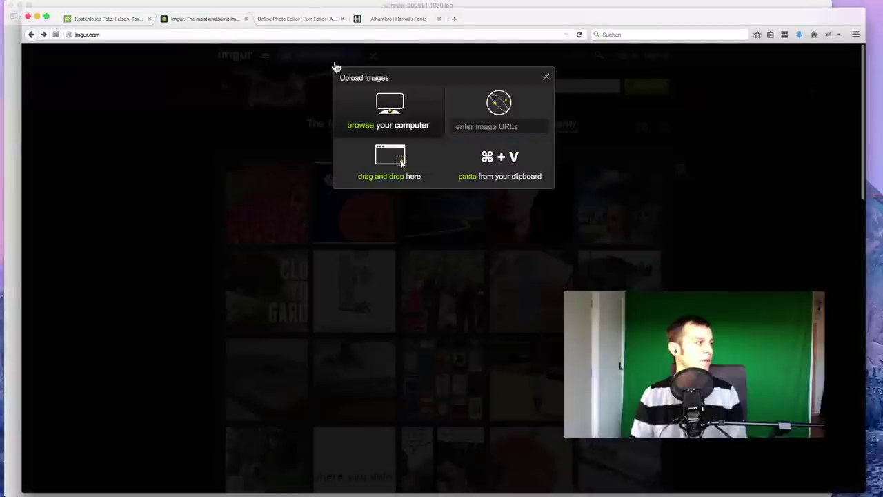
{"action": "key", "text": "super+v"}
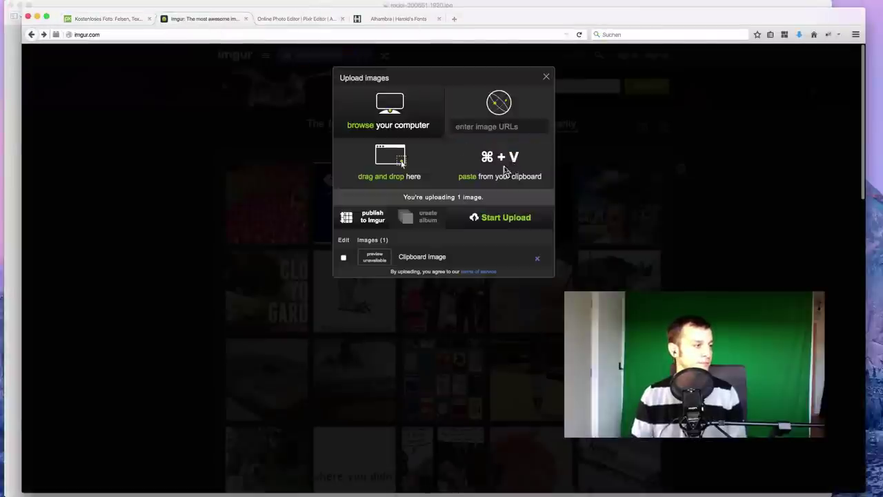
{"action": "left_click", "coordinate": [513, 220]}
- Enlarge the uploaded rock texture on Imgur and copy its image address
{"action": "left_click", "coordinate": [358, 185]}
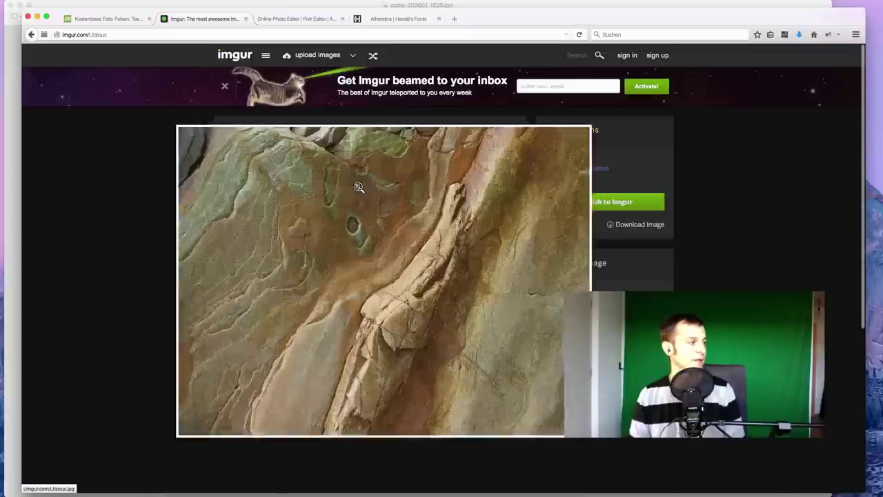
{"action": "right_click", "coordinate": [355, 184]}
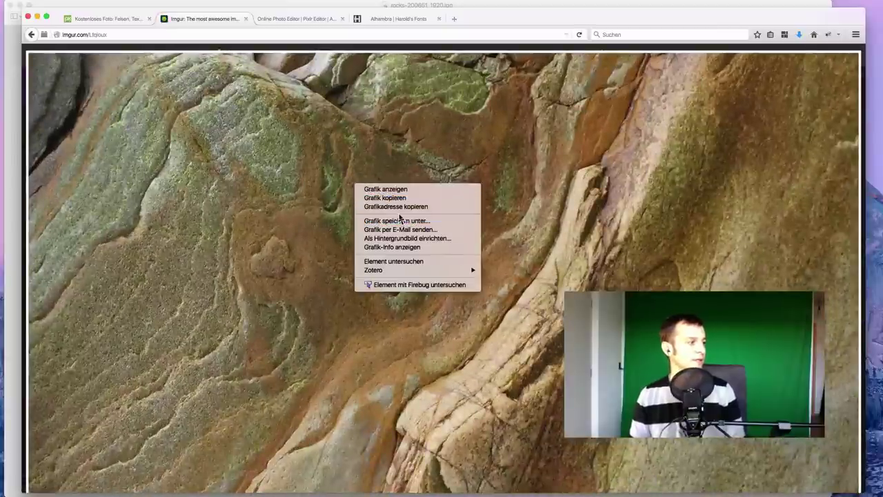
{"action": "left_click", "coordinate": [397, 206]}
- Return to Pixlr Editor and open the rock texture from the copied Imgur image URL as a new layer
{"action": "left_click", "coordinate": [306, 20]}
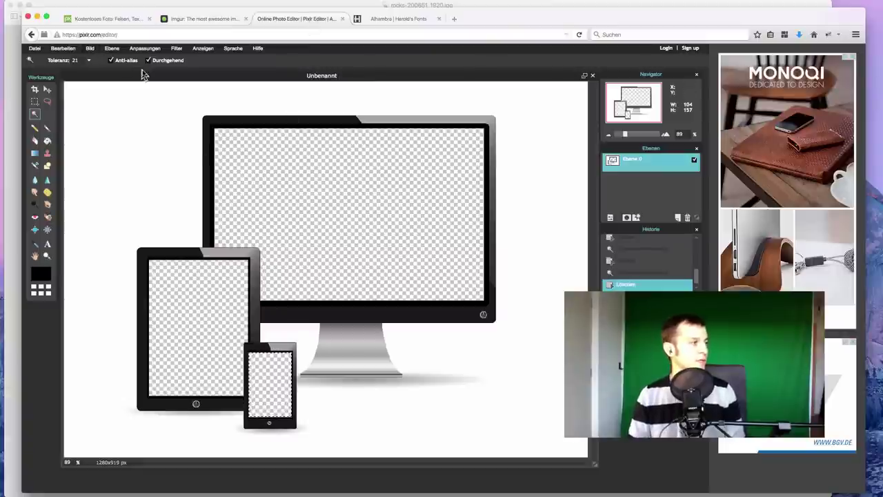
{"action": "left_click", "coordinate": [112, 48]}
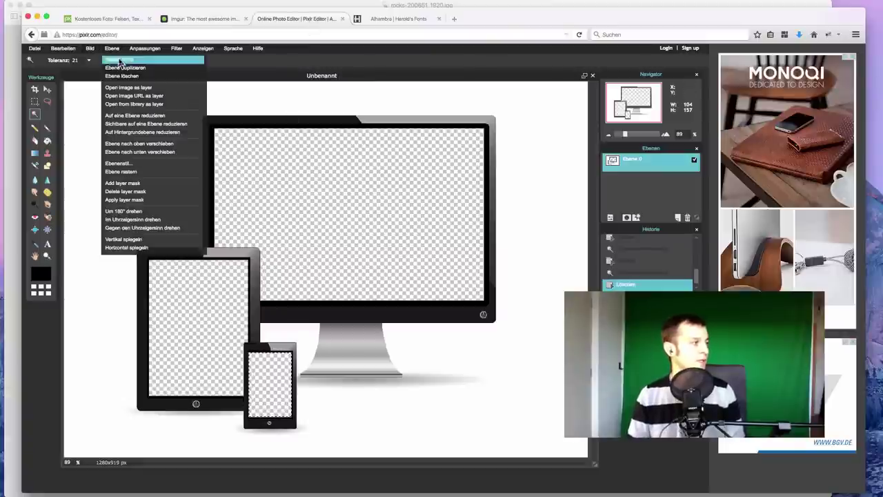
{"action": "left_click", "coordinate": [165, 102]}
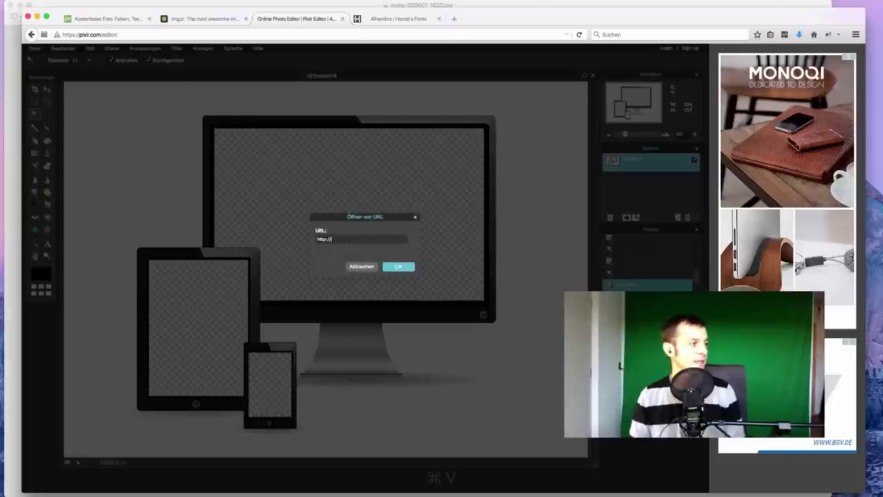
{"action": "key", "text": "super+v"}
{"action": "left_click", "coordinate": [400, 268]}
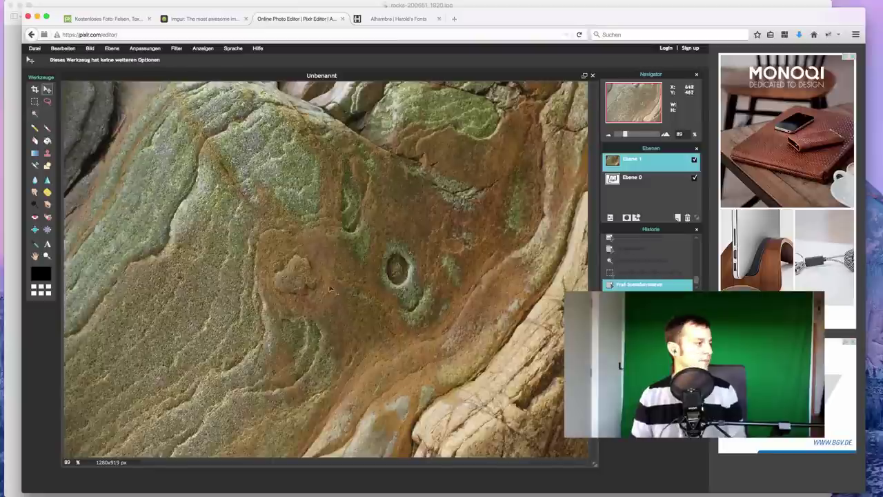
- Free-transform the rock texture layer, resizing and positioning it so it covers the monitor, tablet and phone screens
{"action": "key", "text": "super+t"}
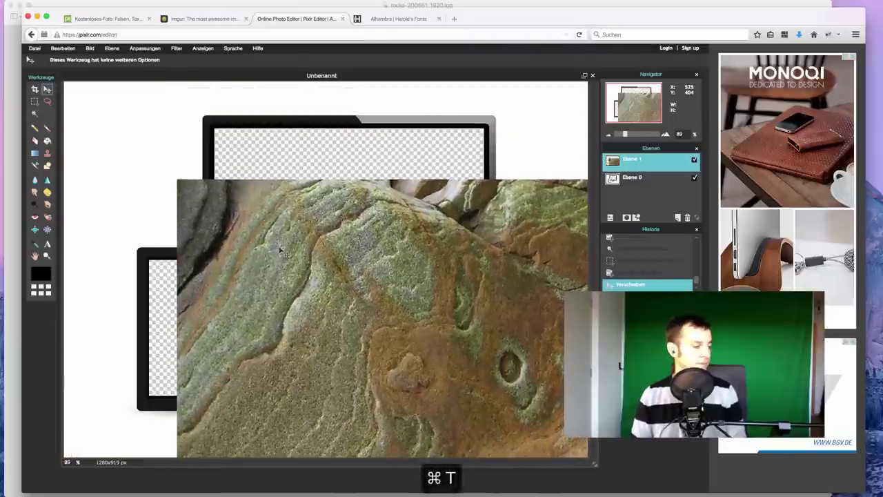
{"action": "left_click_drag", "start_coordinate": [172, 177], "coordinate": [297, 266]}
{"action": "left_click_drag", "start_coordinate": [369, 323], "coordinate": [187, 167]}
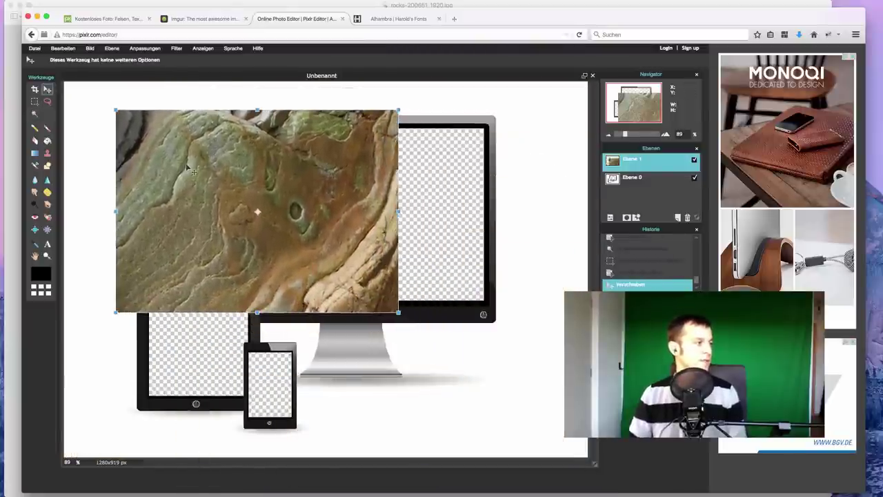
{"action": "left_click_drag", "start_coordinate": [399, 312], "coordinate": [461, 358]}
{"action": "left_click_drag", "start_coordinate": [346, 289], "coordinate": [390, 335]}
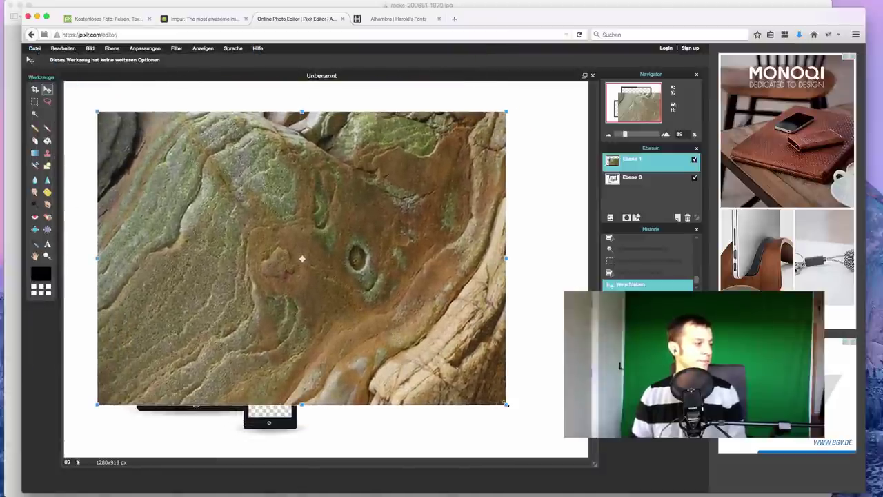
{"action": "left_click_drag", "start_coordinate": [500, 406], "coordinate": [528, 420]}
{"action": "left_click_drag", "start_coordinate": [424, 345], "coordinate": [441, 361]}
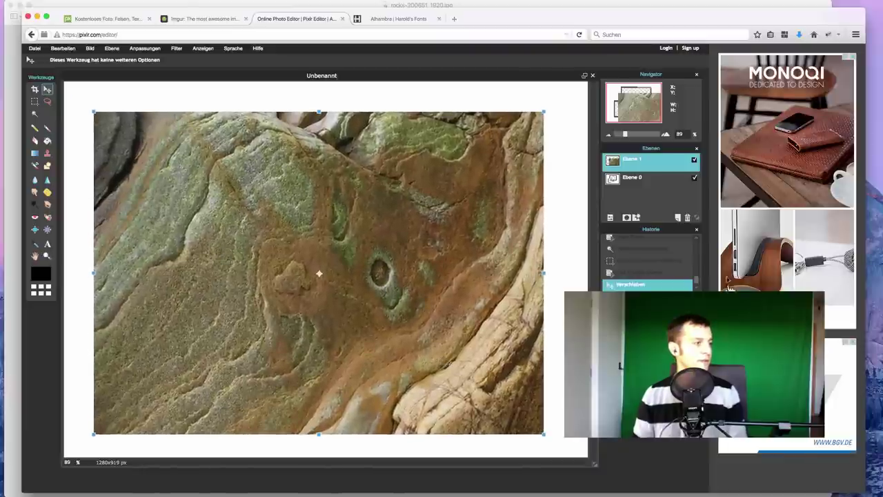
- Apply the rock layer's transformation and move Ebene 1 beneath the device layer Ebene 0
{"action": "left_click", "coordinate": [632, 176]}
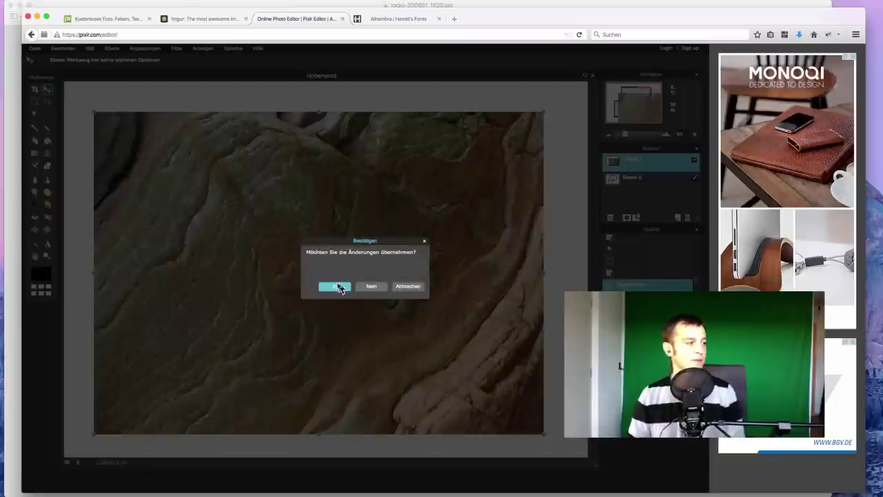
{"action": "left_click", "coordinate": [335, 286]}
{"action": "left_click_drag", "start_coordinate": [612, 163], "coordinate": [620, 189]}
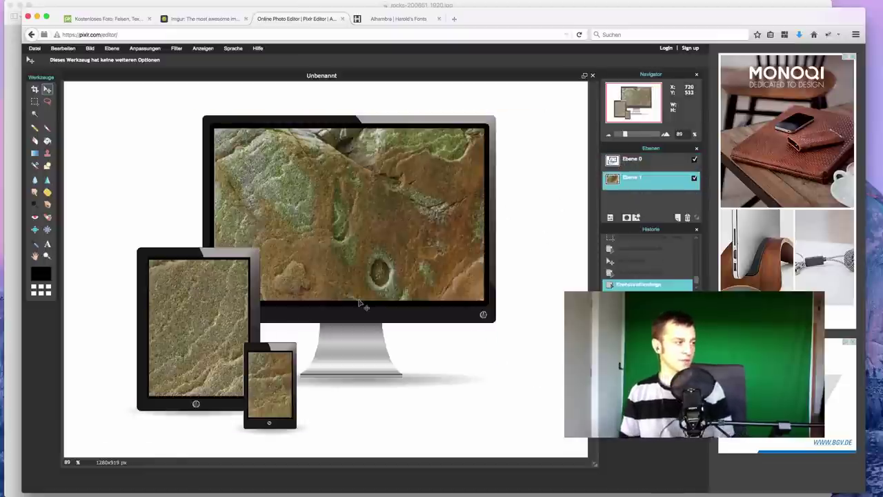
- Activate the Text tool and review the Alhambra font's samples and usage terms on the Harold's Fonts page
{"action": "left_click", "coordinate": [49, 245]}
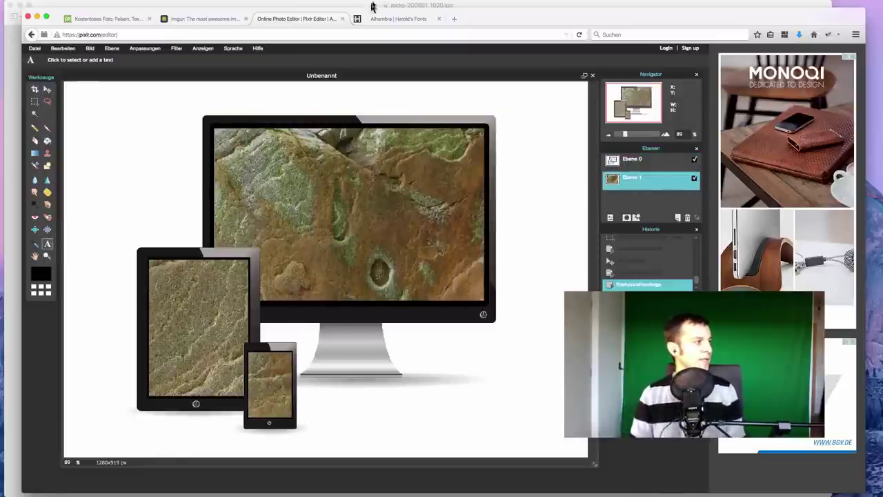
{"action": "left_click", "coordinate": [377, 21]}
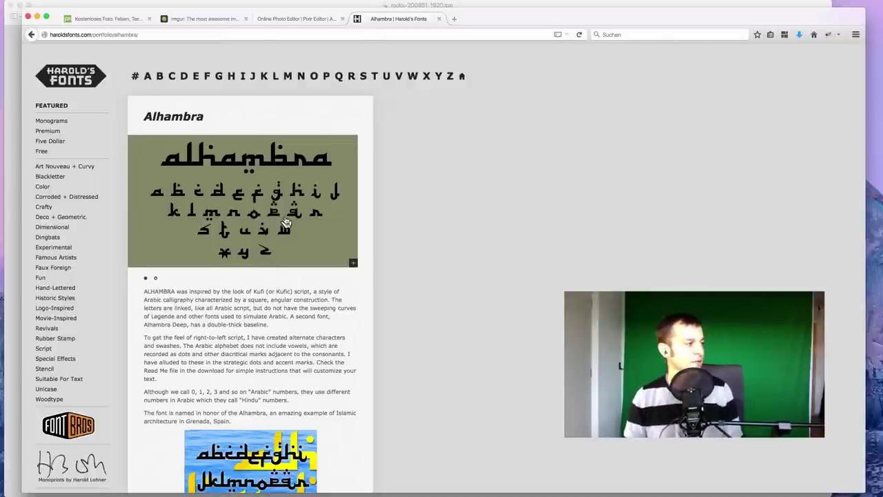
{"action": "scroll", "coordinate": [239, 309], "scroll_direction": "down", "scroll_amount": 2}
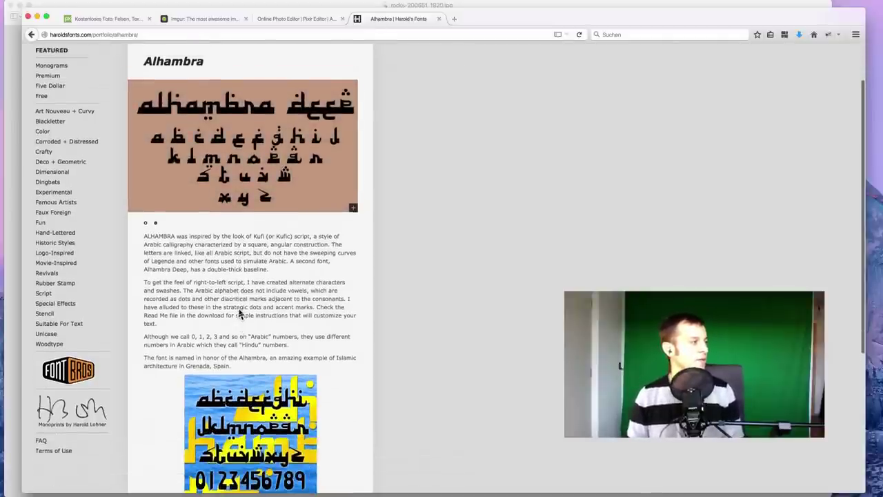
{"action": "scroll", "coordinate": [239, 309], "scroll_direction": "up", "scroll_amount": 2}
{"action": "scroll", "coordinate": [240, 309], "scroll_direction": "down", "scroll_amount": 6}
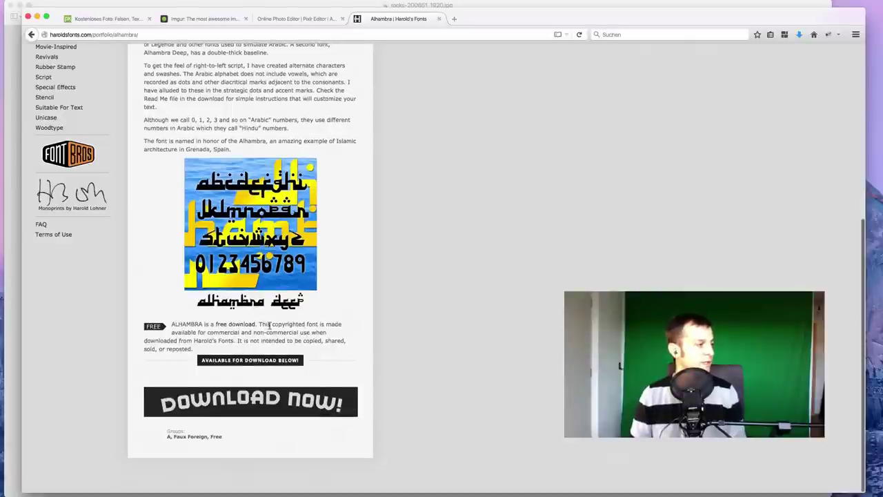
{"action": "left_click_drag", "start_coordinate": [261, 326], "coordinate": [324, 325]}
{"action": "left_click", "coordinate": [287, 340]}
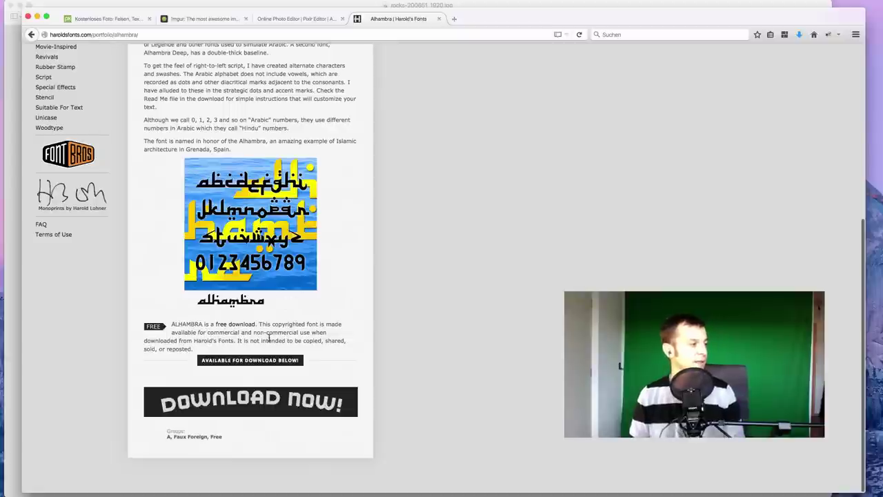
{"action": "left_click", "coordinate": [284, 20]}
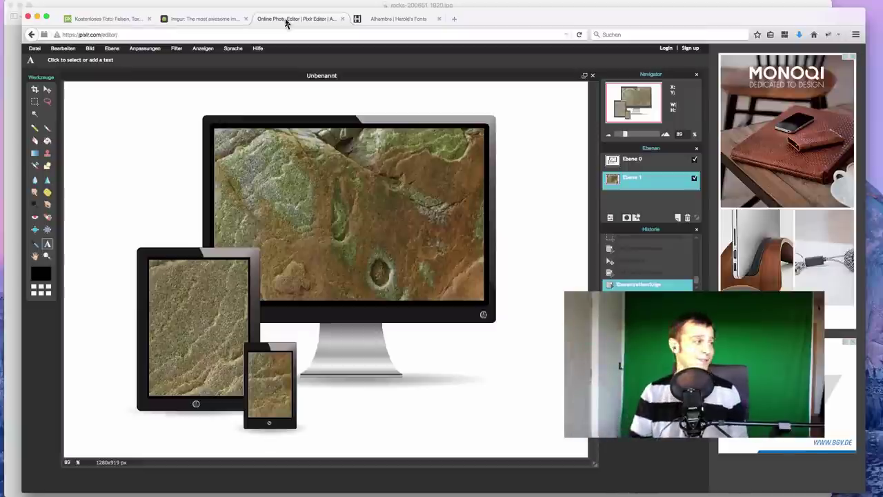
{"action": "left_click", "coordinate": [378, 21]}
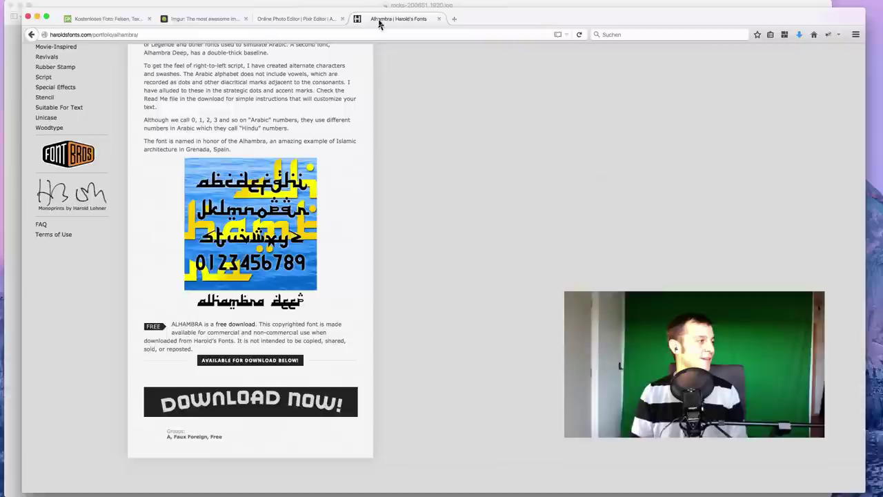
- Return to Pixlr Editor and add the three-line text "Die Zehn Gebote" on the monitor screen in the Alhambra font
{"action": "left_click", "coordinate": [288, 21]}
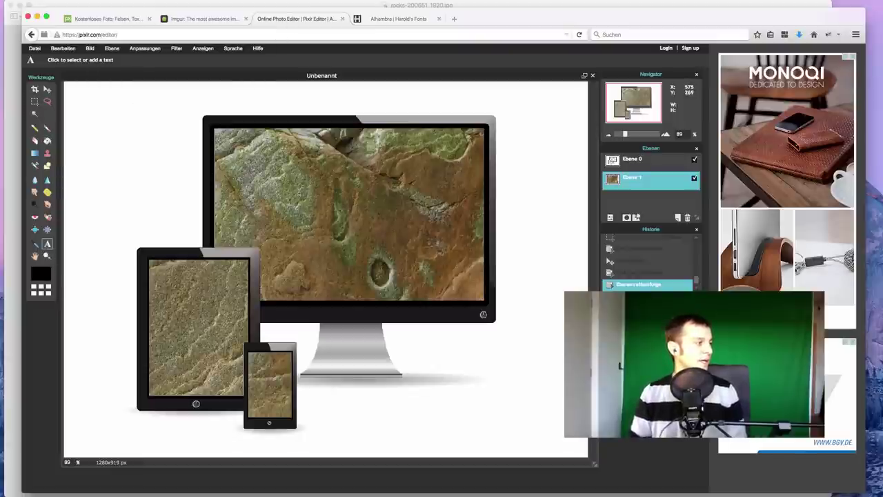
{"action": "left_click", "coordinate": [299, 191]}
{"action": "left_click", "coordinate": [343, 277]}
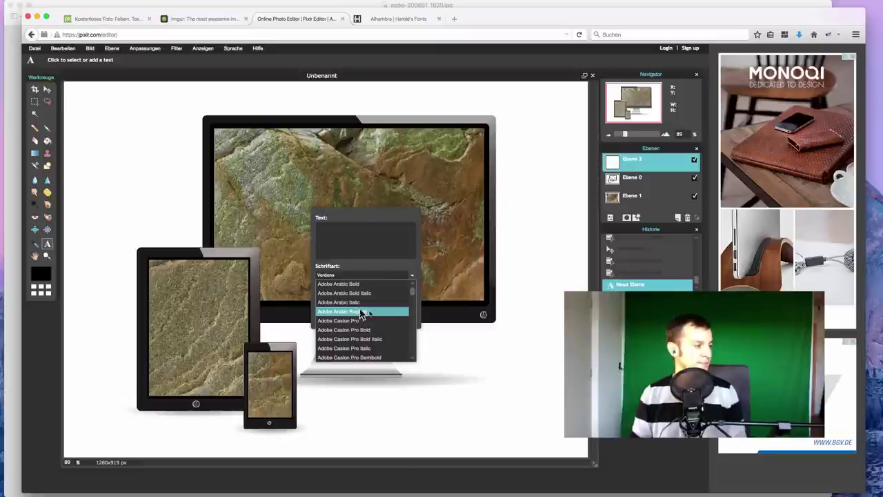
{"action": "left_click_drag", "start_coordinate": [412, 290], "coordinate": [413, 298]}
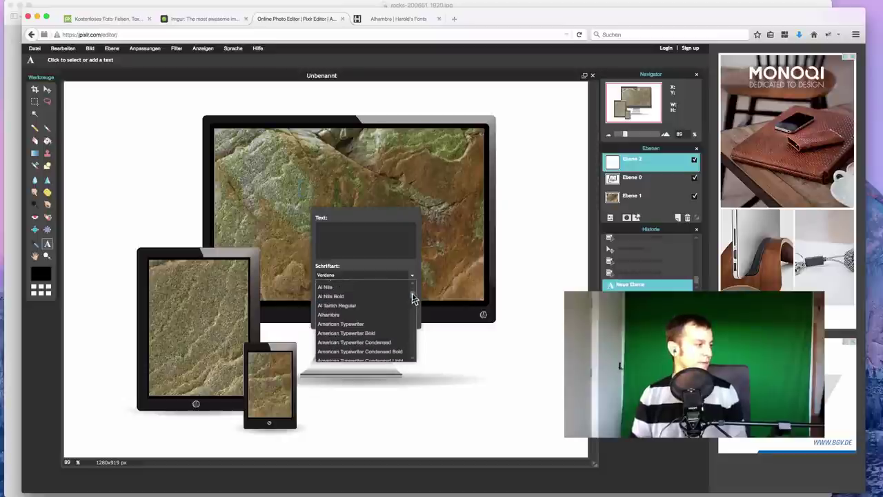
{"action": "left_click", "coordinate": [347, 314]}
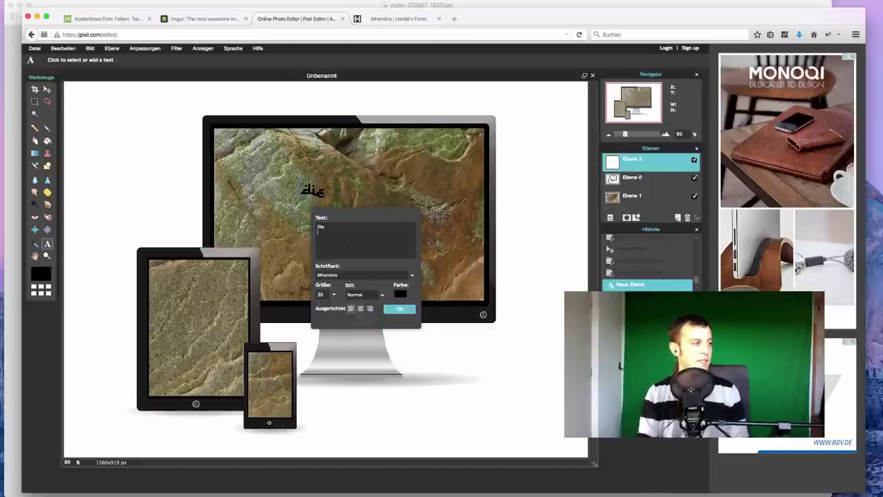
{"action": "type", "text": "Zehn"}
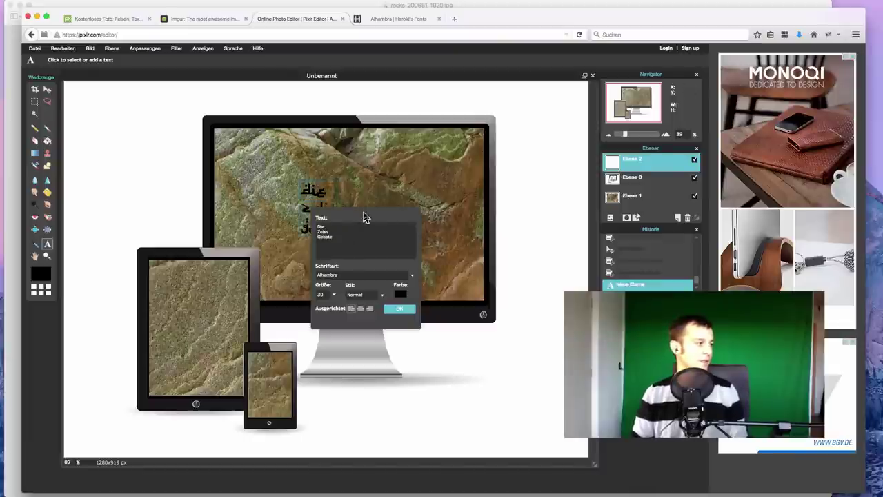
- Enlarge the text to about size 76 with centred alignment and place it in the middle of the monitor screen
{"action": "left_click_drag", "start_coordinate": [366, 218], "coordinate": [573, 192]}
{"action": "left_click", "coordinate": [542, 271]}
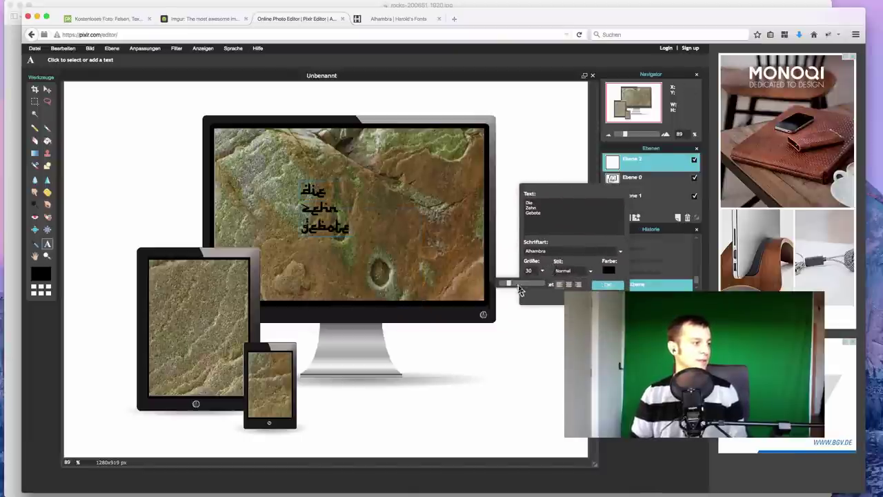
{"action": "left_click_drag", "start_coordinate": [512, 289], "coordinate": [524, 290]}
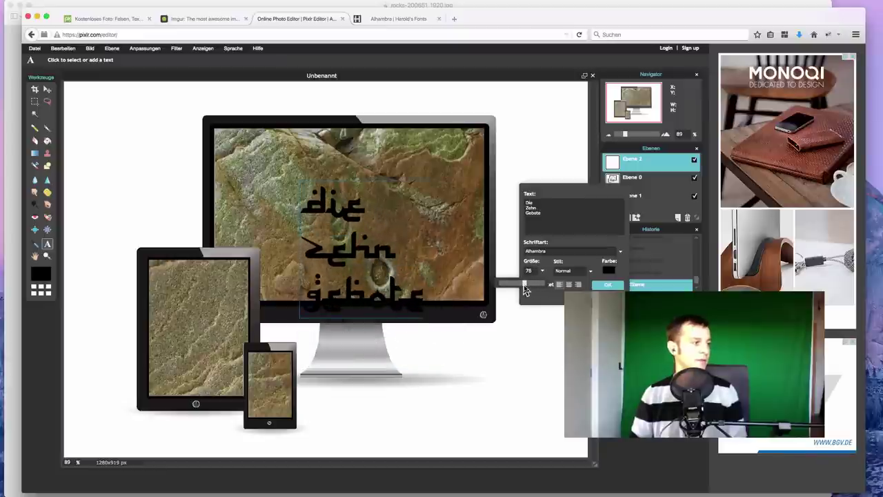
{"action": "left_click", "coordinate": [568, 285]}
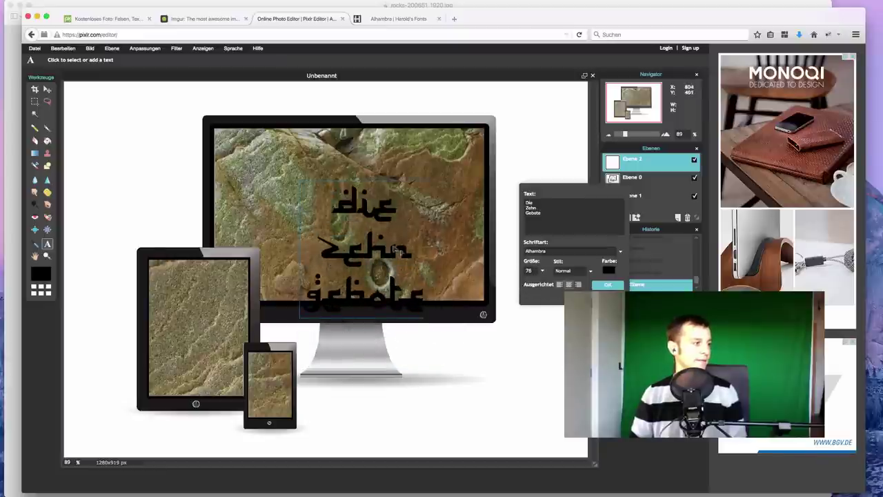
{"action": "left_click_drag", "start_coordinate": [397, 249], "coordinate": [383, 211]}
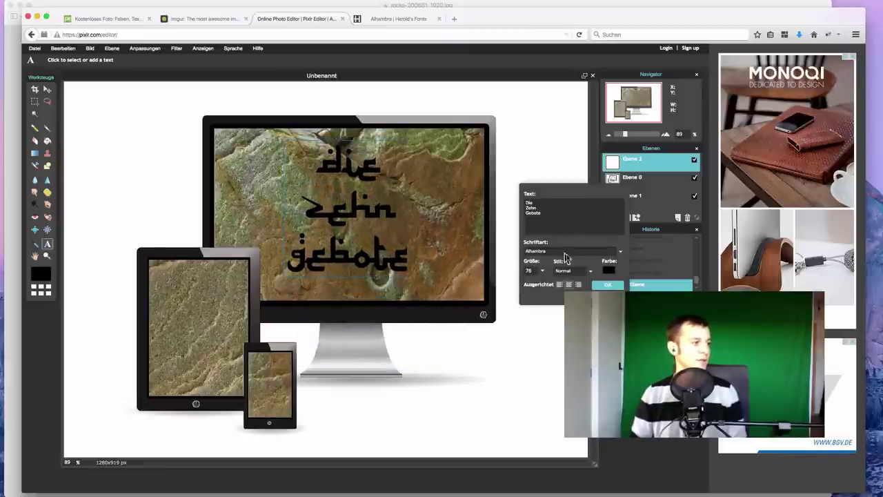
- Set the text colour to light grey ededed and apply the text
{"action": "left_click", "coordinate": [607, 271]}
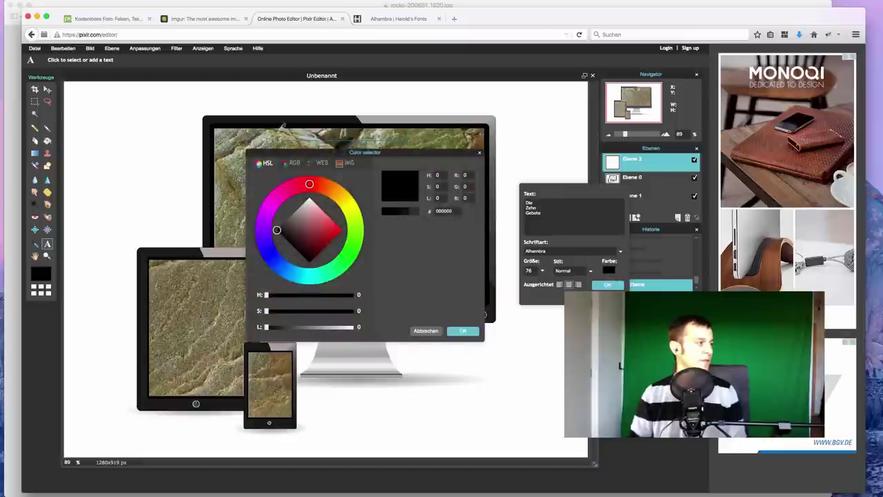
{"action": "left_click", "coordinate": [309, 203]}
{"action": "left_click_drag", "start_coordinate": [365, 152], "coordinate": [578, 88]}
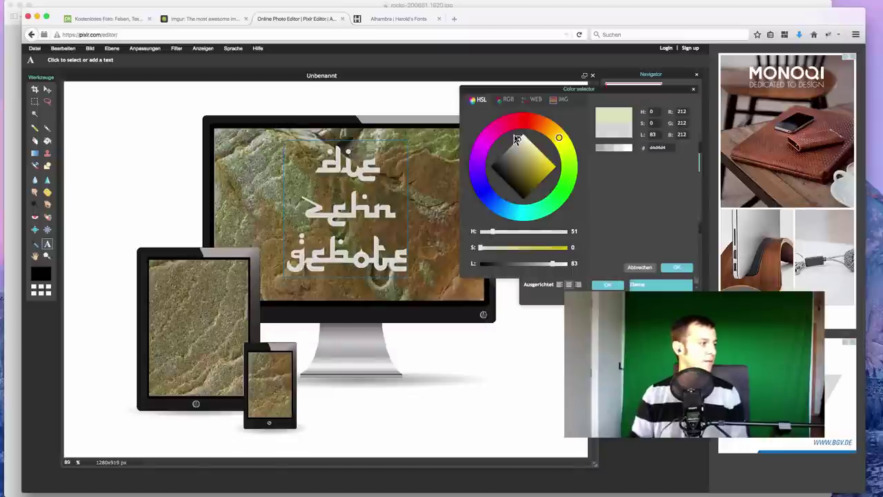
{"action": "left_click", "coordinate": [520, 138]}
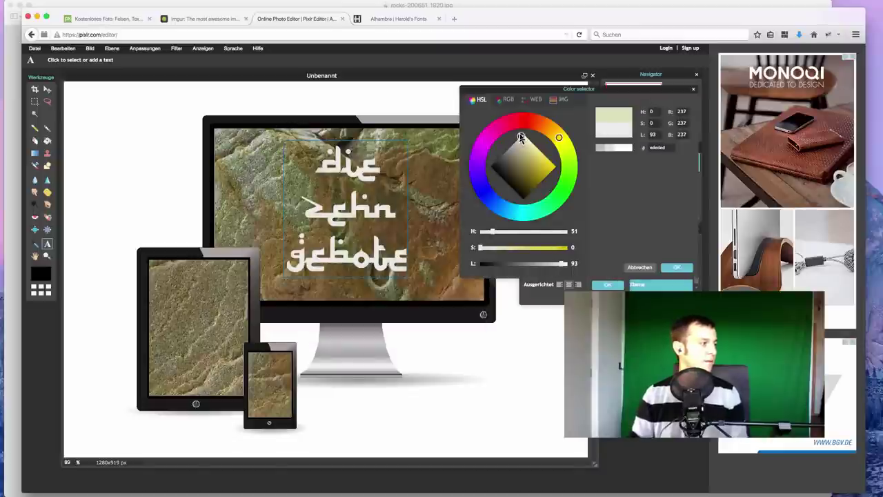
{"action": "left_click", "coordinate": [673, 267]}
{"action": "left_click", "coordinate": [641, 286]}
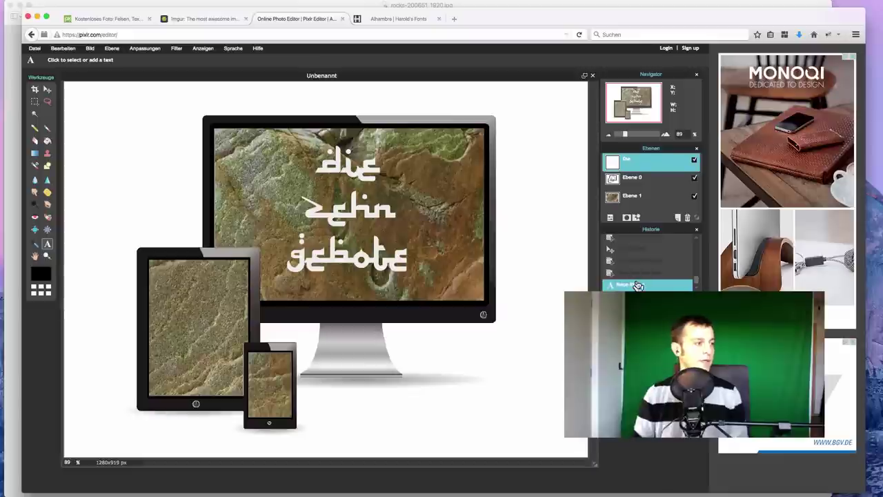
- Add the bevel layer style (Abgeflachte Kante) to the text layer, compare the outer style, and settle on the inner style (Innen)
{"action": "left_click", "coordinate": [630, 217]}
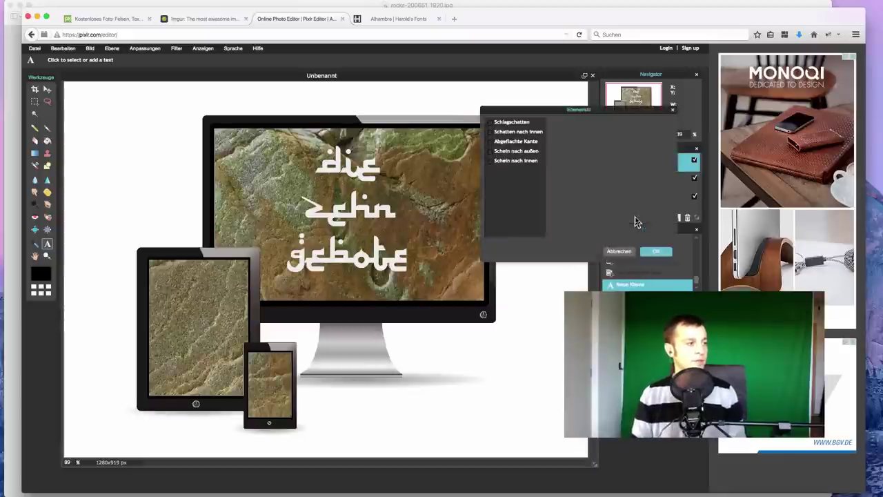
{"action": "left_click", "coordinate": [516, 141]}
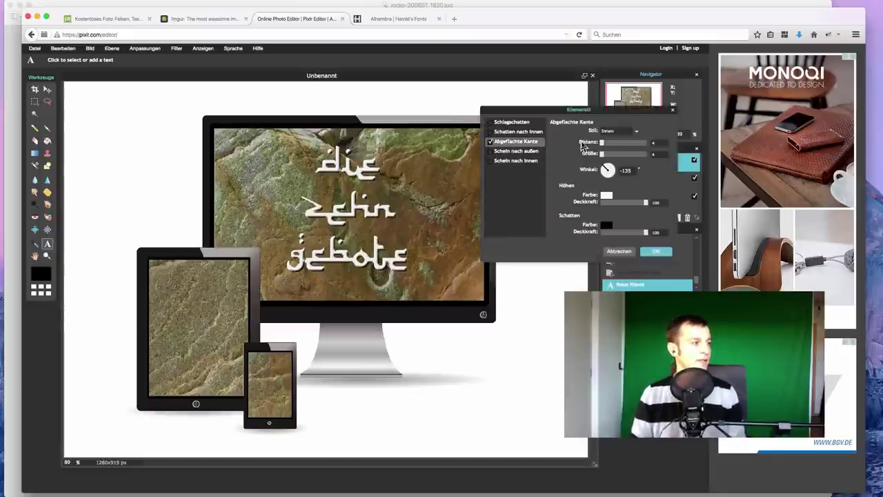
{"action": "left_click", "coordinate": [617, 130]}
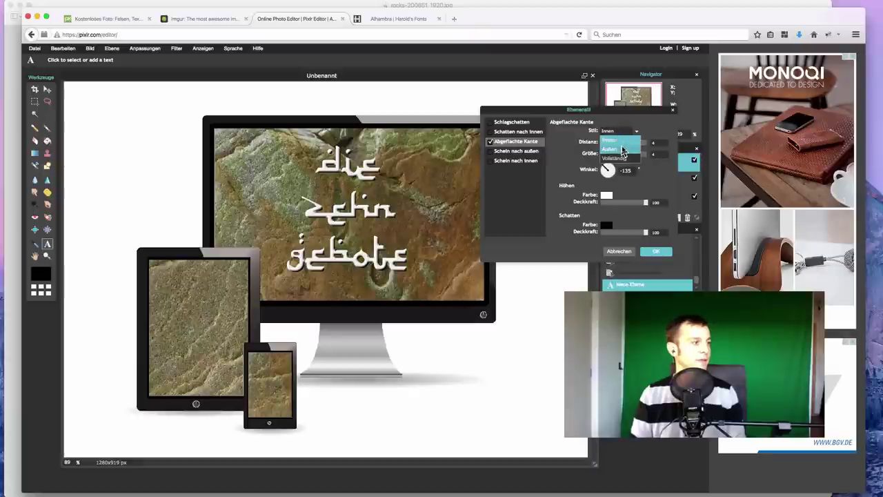
{"action": "left_click", "coordinate": [622, 152]}
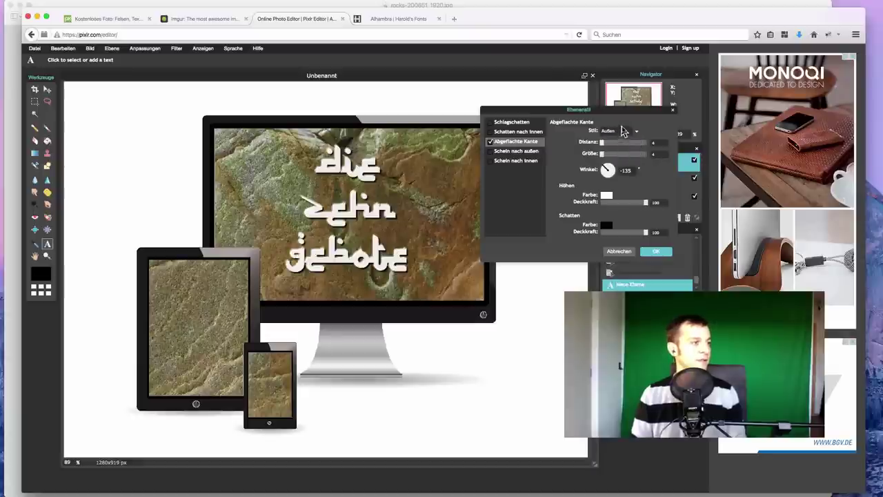
{"action": "left_click", "coordinate": [621, 131]}
{"action": "left_click", "coordinate": [627, 143]}
- Set the bevel's distance to 3 and its angle to about -164 degrees, and apply the layer style
{"action": "mouse_move", "coordinate": [602, 142]}
{"action": "left_mouse_down"}
{"action": "mouse_move", "coordinate": [620, 142]}
{"action": "mouse_move", "coordinate": [602, 142]}
{"action": "mouse_move", "coordinate": [602, 154]}
{"action": "left_mouse_up"}
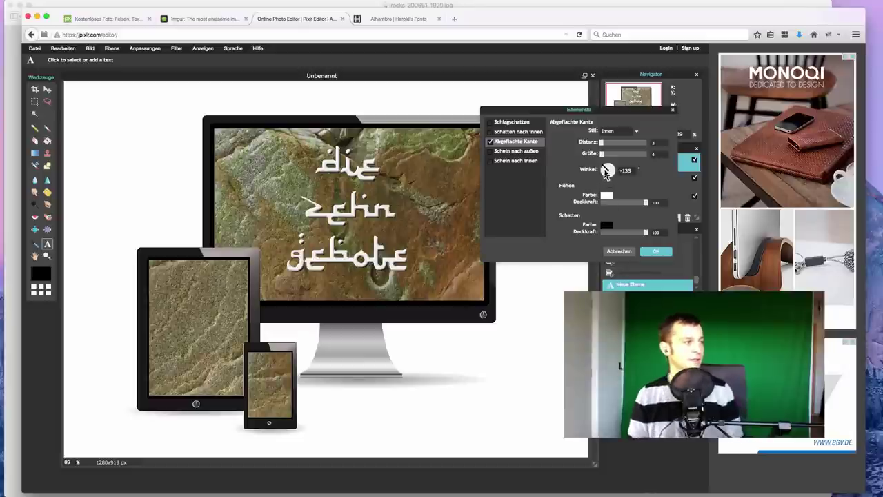
{"action": "mouse_move", "coordinate": [606, 171]}
{"action": "left_mouse_down"}
{"action": "mouse_move", "coordinate": [610, 193]}
{"action": "mouse_move", "coordinate": [597, 189]}
{"action": "mouse_move", "coordinate": [606, 167]}
{"action": "mouse_move", "coordinate": [593, 171]}
{"action": "left_mouse_up"}
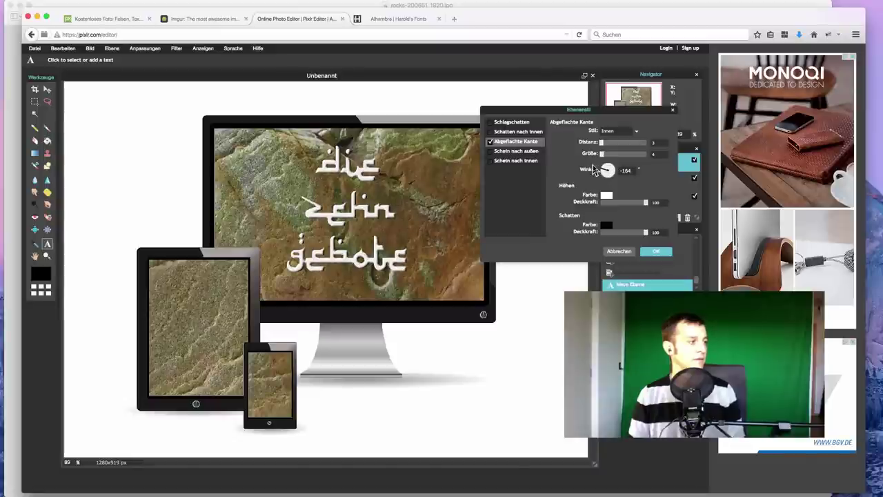
{"action": "left_click", "coordinate": [656, 251]}
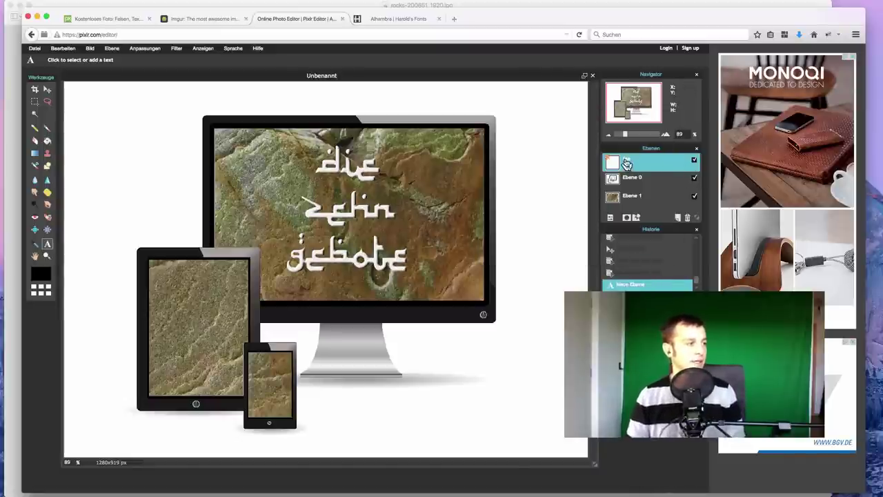
- Duplicate the bevelled text layer and move the copy onto the tablet screen
{"action": "left_click_drag", "start_coordinate": [626, 164], "coordinate": [678, 218]}
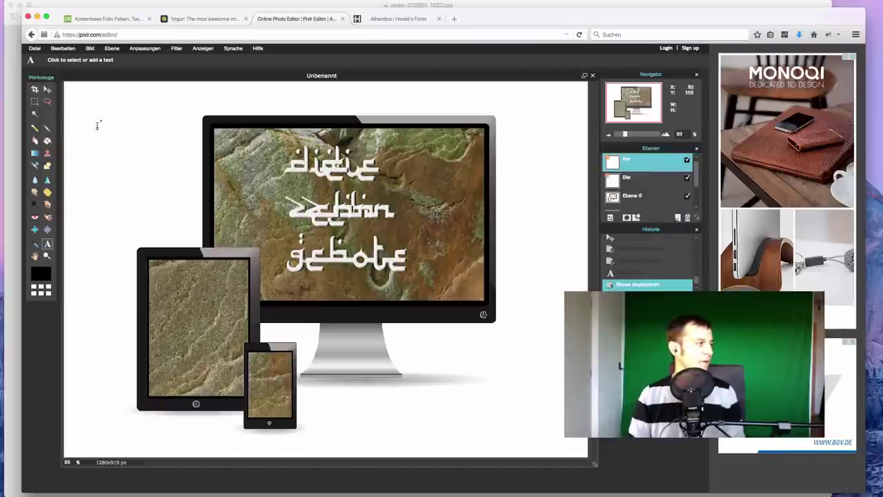
{"action": "left_click", "coordinate": [47, 89]}
{"action": "left_click_drag", "start_coordinate": [331, 210], "coordinate": [201, 326]}
- Centre-align the tablet text, reduce it to about size 56 and position it in the middle of the tablet screen
{"action": "left_click", "coordinate": [47, 244]}
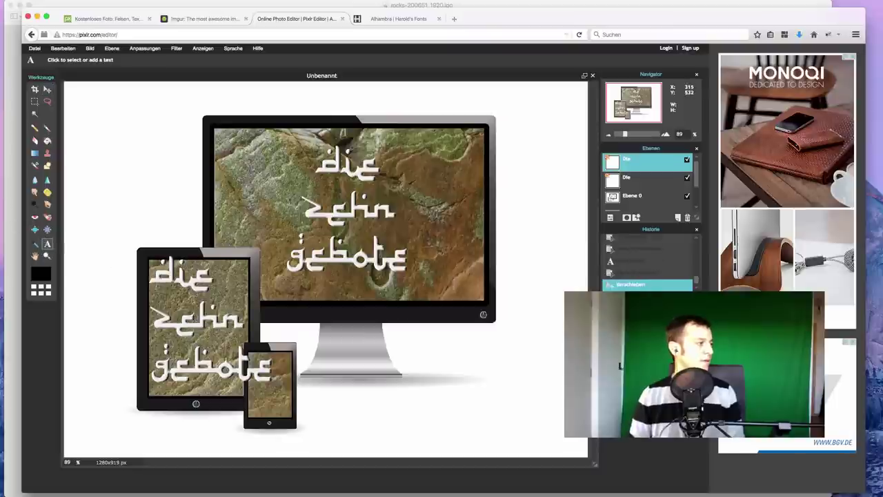
{"action": "left_click", "coordinate": [218, 332]}
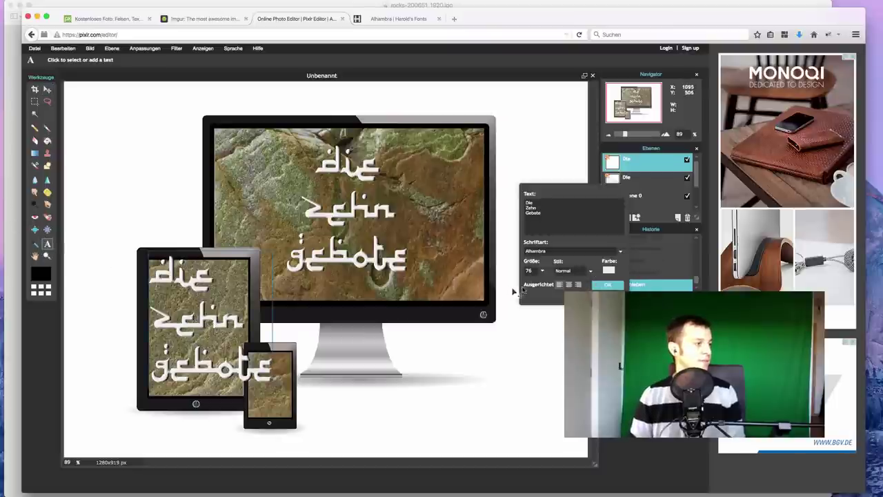
{"action": "left_click", "coordinate": [568, 284]}
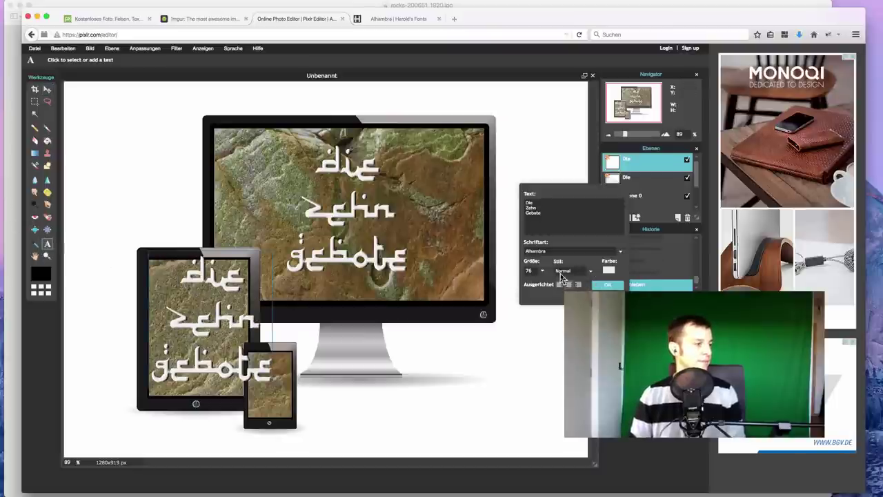
{"action": "left_click", "coordinate": [542, 270]}
{"action": "left_click_drag", "start_coordinate": [542, 282], "coordinate": [518, 290]}
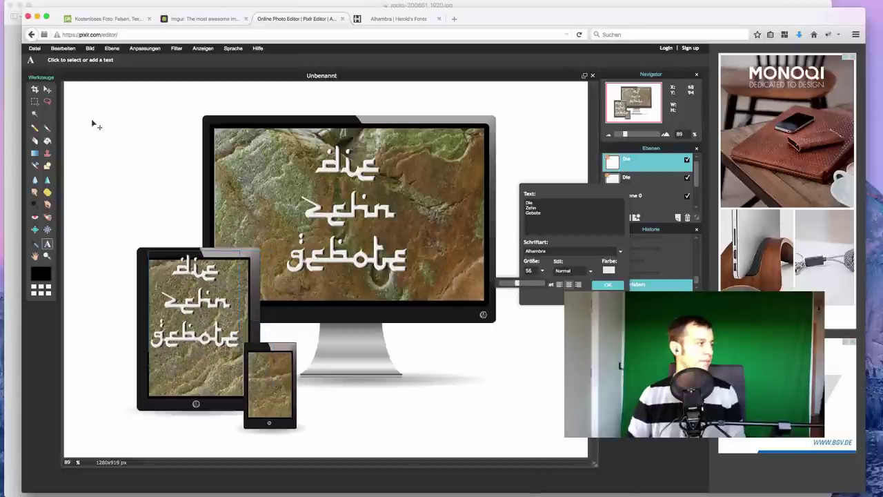
{"action": "left_click", "coordinate": [48, 90]}
{"action": "left_click_drag", "start_coordinate": [191, 271], "coordinate": [193, 292]}
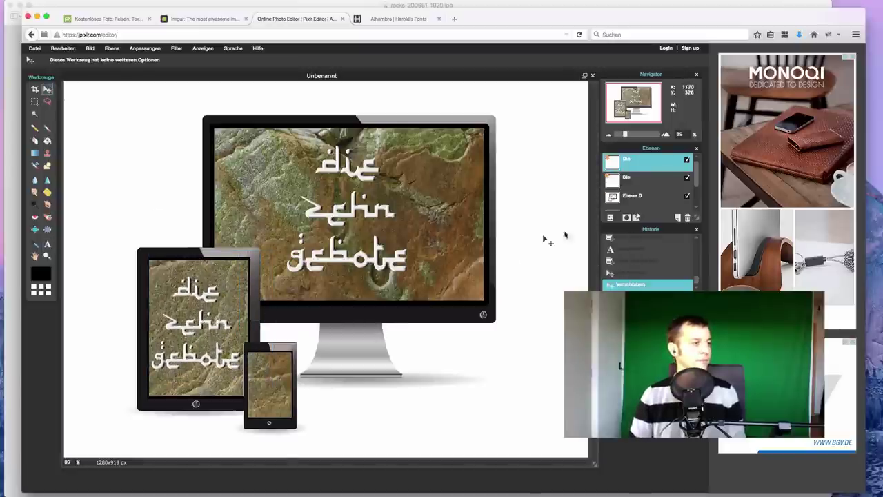
- Duplicate the tablet text layer and move the copy onto the phone
{"action": "left_click_drag", "start_coordinate": [675, 288], "coordinate": [677, 217]}
{"action": "left_click_drag", "start_coordinate": [269, 326], "coordinate": [358, 381]}
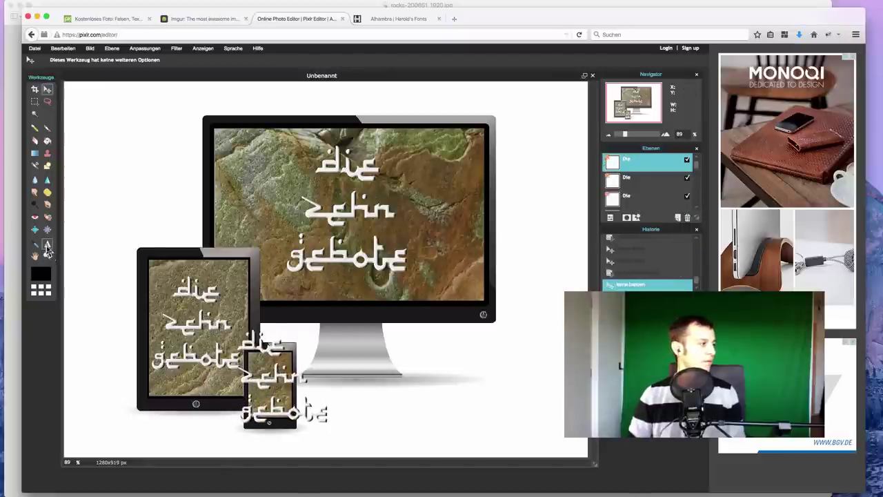
- Centre-align the phone text, reduce it to about size 26 and place it in the middle of the phone screen
{"action": "left_click", "coordinate": [47, 243]}
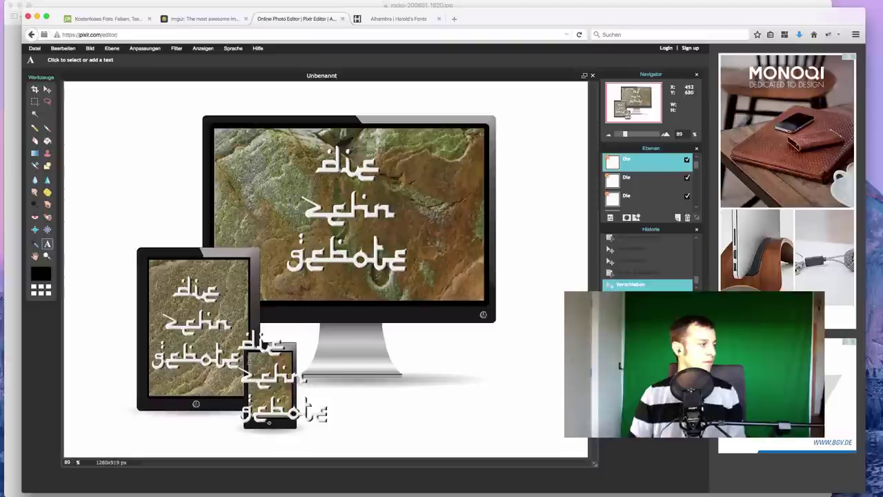
{"action": "left_click", "coordinate": [271, 361]}
{"action": "left_click", "coordinate": [568, 284]}
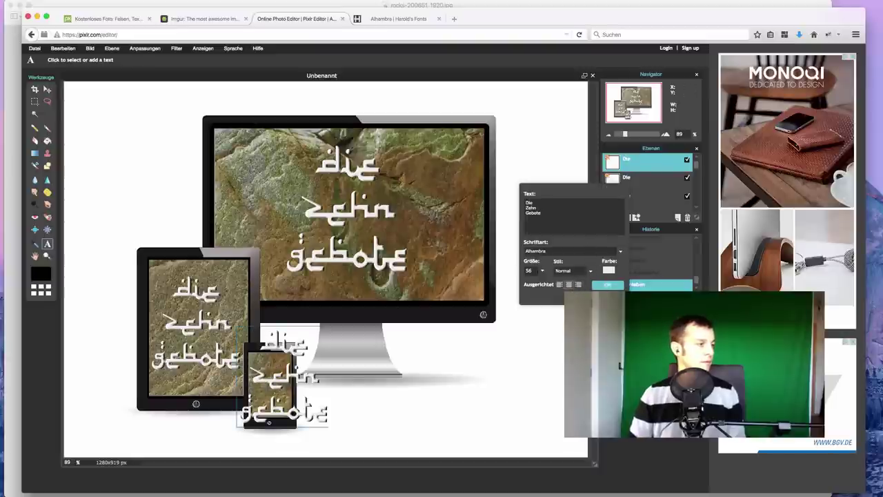
{"action": "left_click", "coordinate": [541, 272]}
{"action": "left_click_drag", "start_coordinate": [520, 288], "coordinate": [505, 287]}
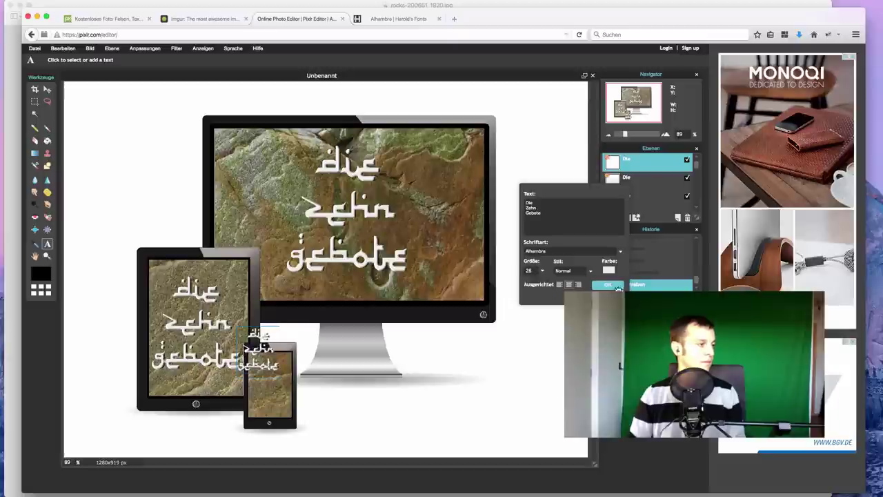
{"action": "left_click", "coordinate": [607, 284]}
{"action": "left_click", "coordinate": [48, 90]}
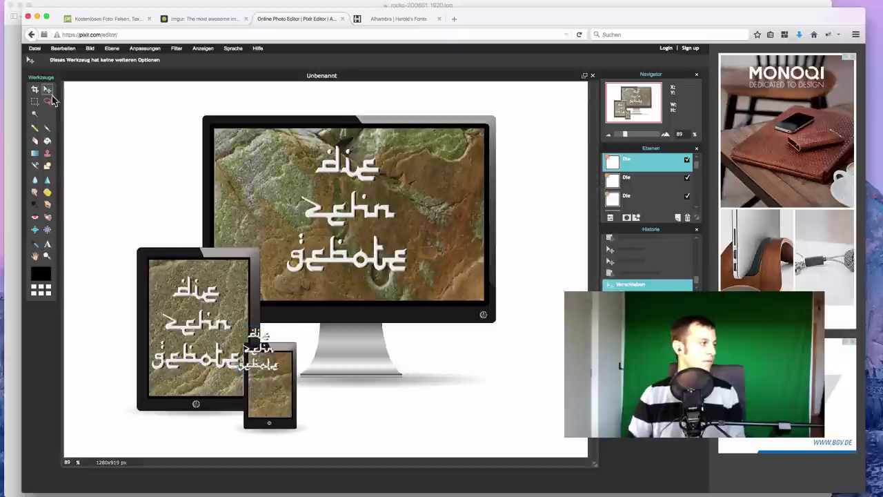
{"action": "left_click_drag", "start_coordinate": [261, 364], "coordinate": [271, 394]}
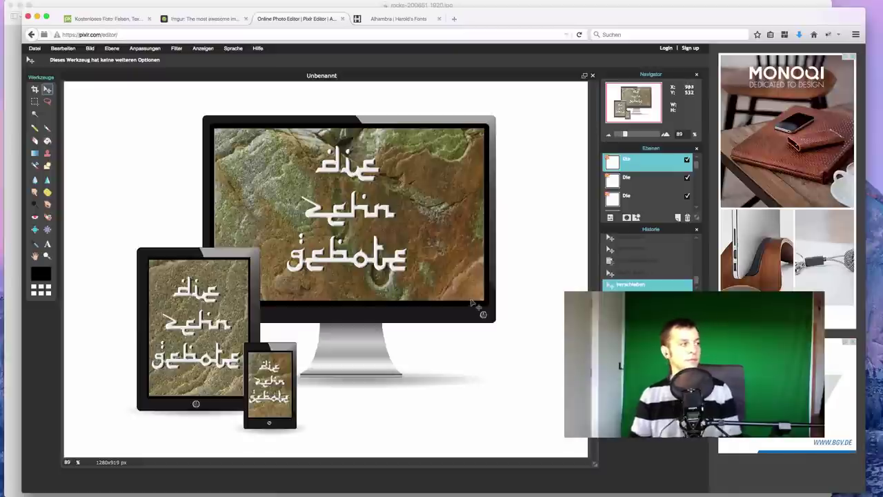
- Save the image under the name "Die Zehn Gebote" in the layered PXD format
{"action": "left_click", "coordinate": [36, 49]}
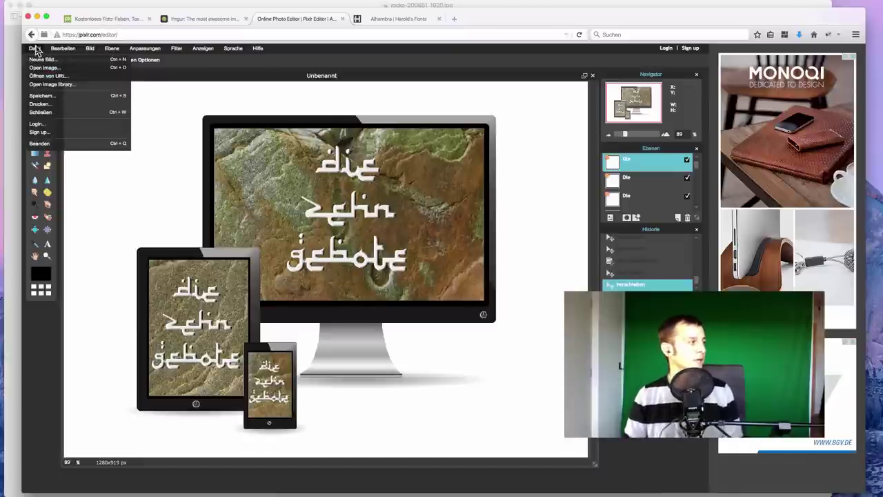
{"action": "left_click", "coordinate": [55, 96]}
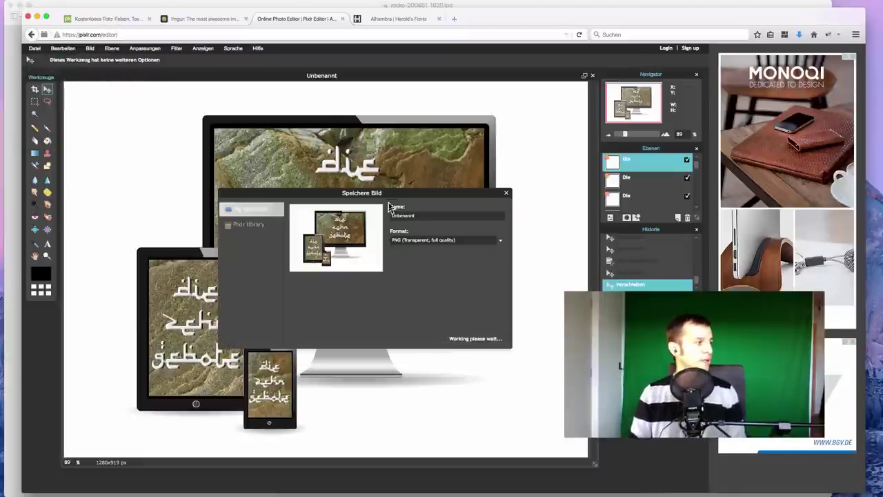
{"action": "left_click", "coordinate": [424, 241]}
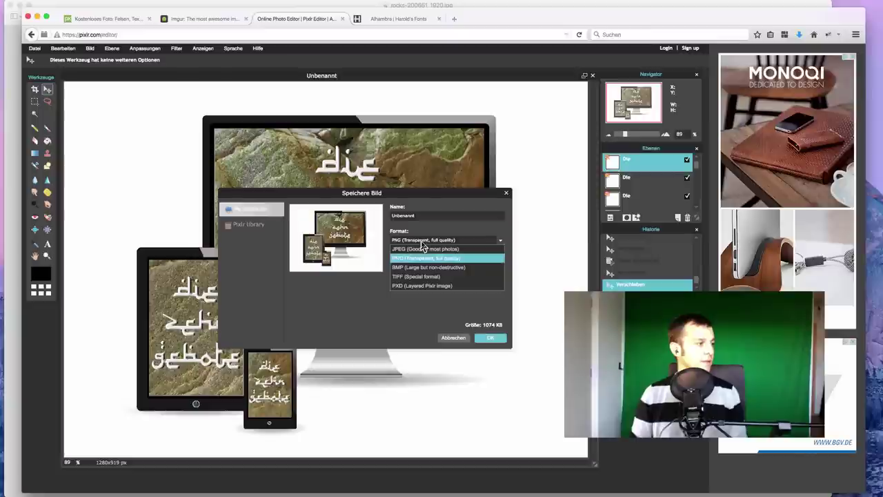
{"action": "left_click", "coordinate": [432, 286]}
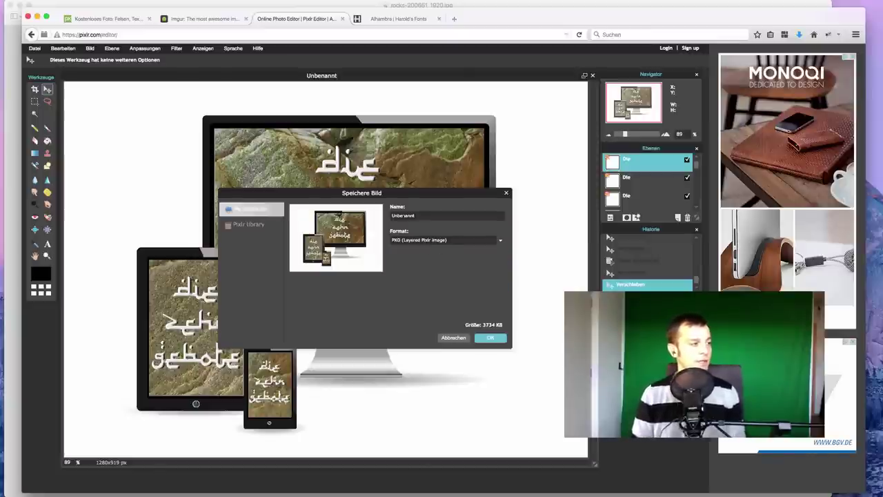
{"action": "key", "text": "super+a"}
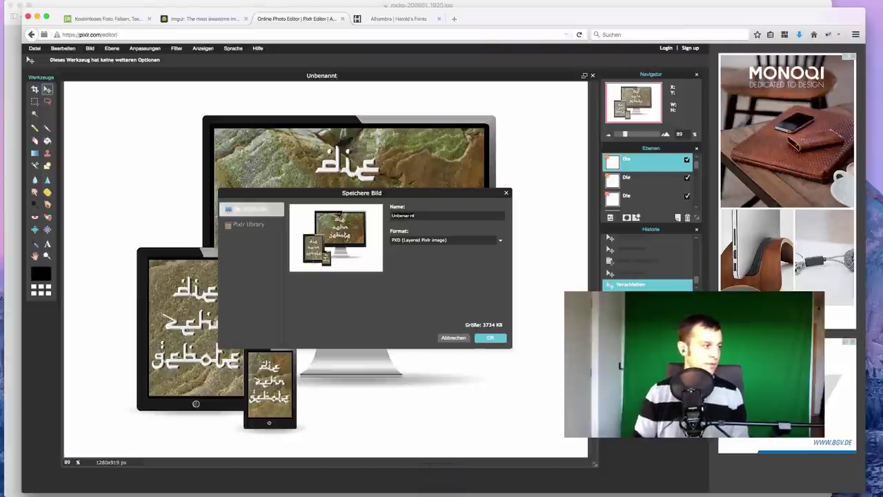
{"action": "type", "text": "Die Zeh"}
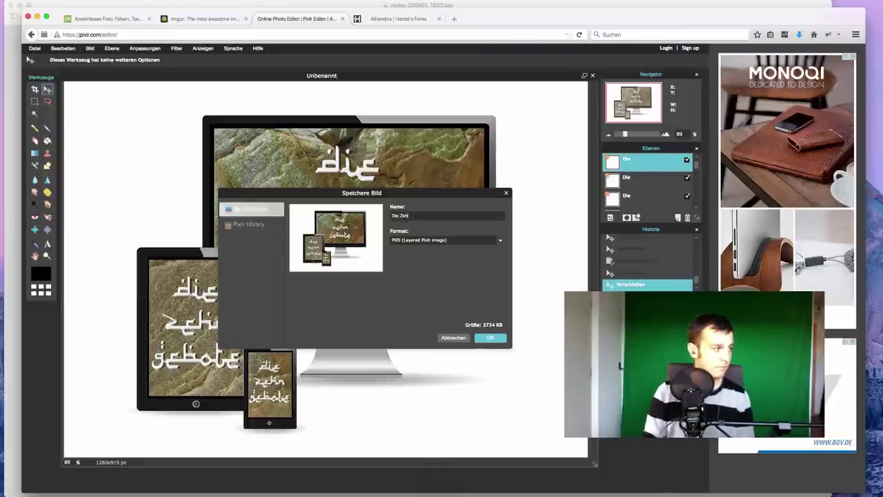
{"action": "type", "text": "n Gebote"}
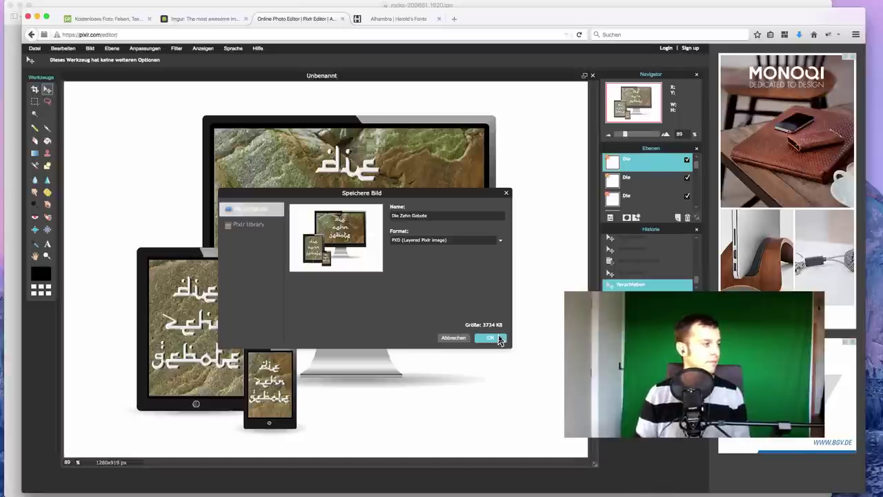
{"action": "left_click", "coordinate": [489, 337]}
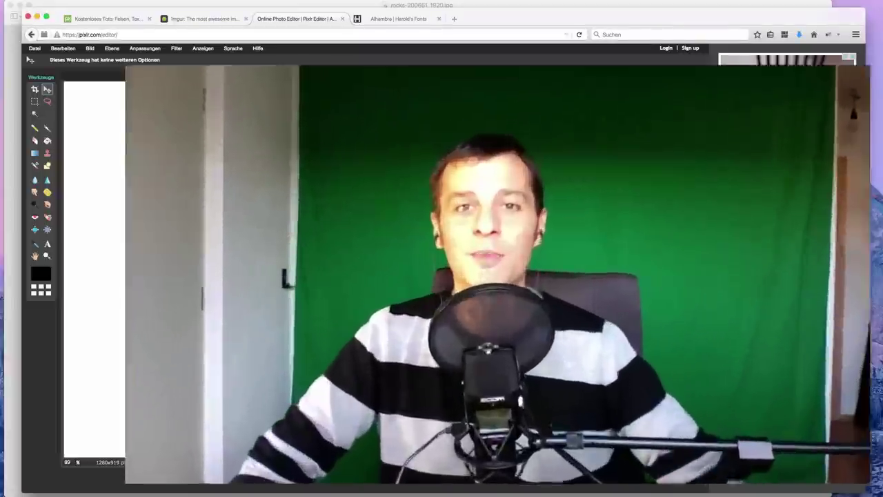